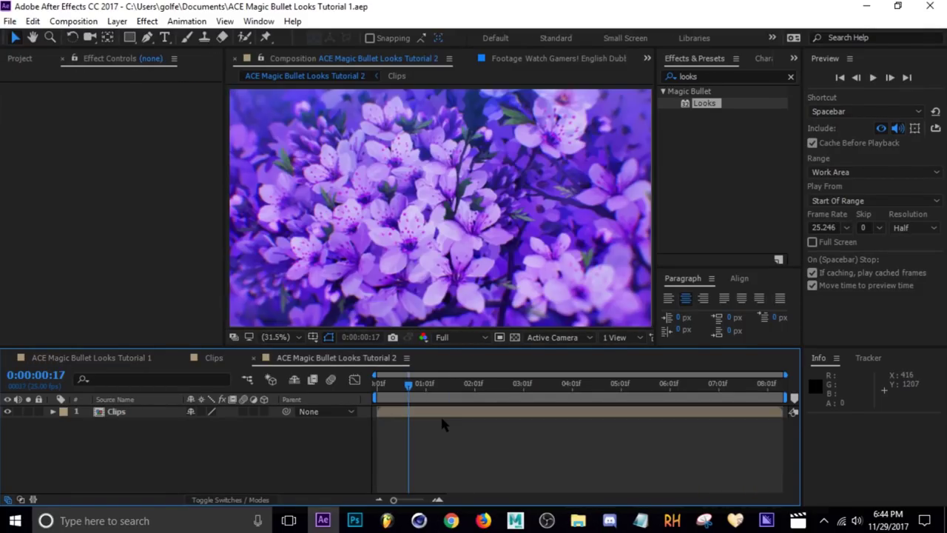
# Step: Preview the purple anime footage and stop on the pavement shot at 0:00:01:06
pyautogui.press('space')
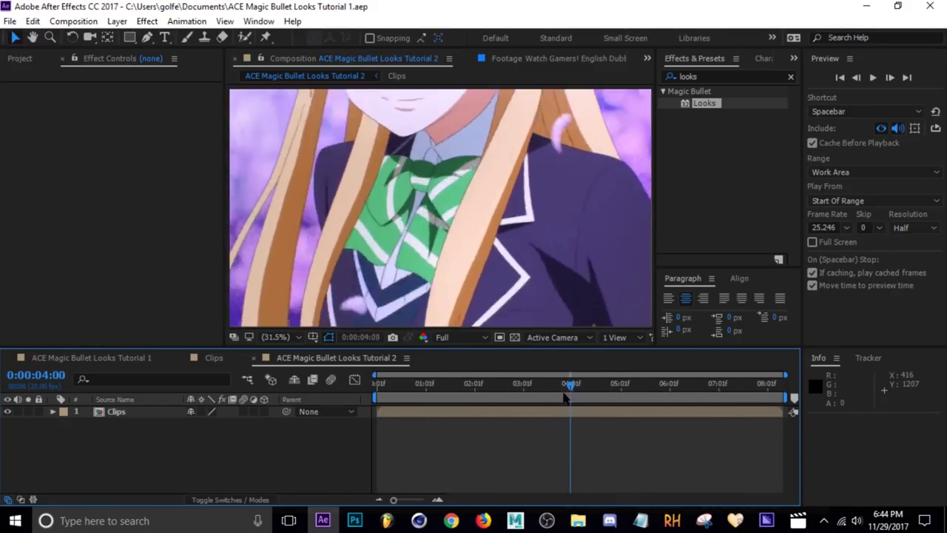
pyautogui.press('space')
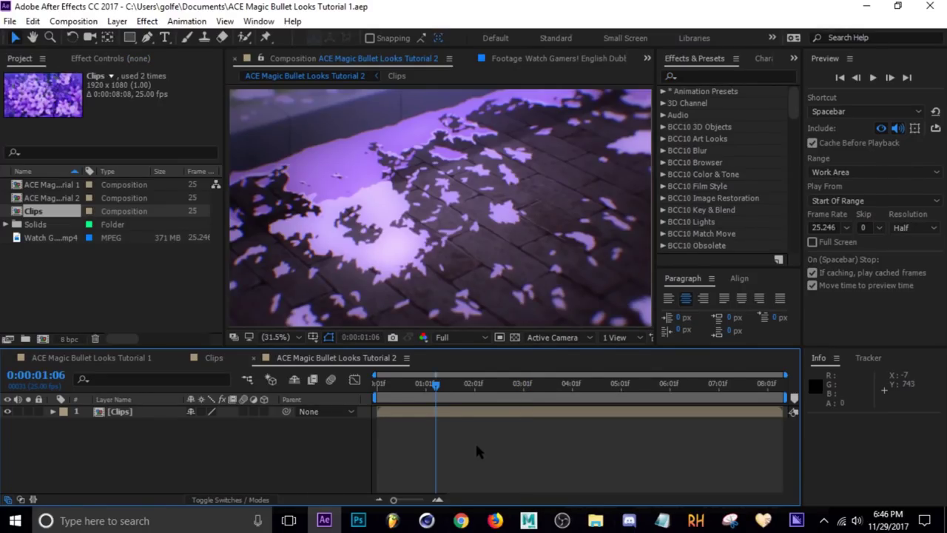
# Step: Create a new adjustment layer named Looks above the Clips layer
pyautogui.hotkey('ctrl', 'alt', 'y')
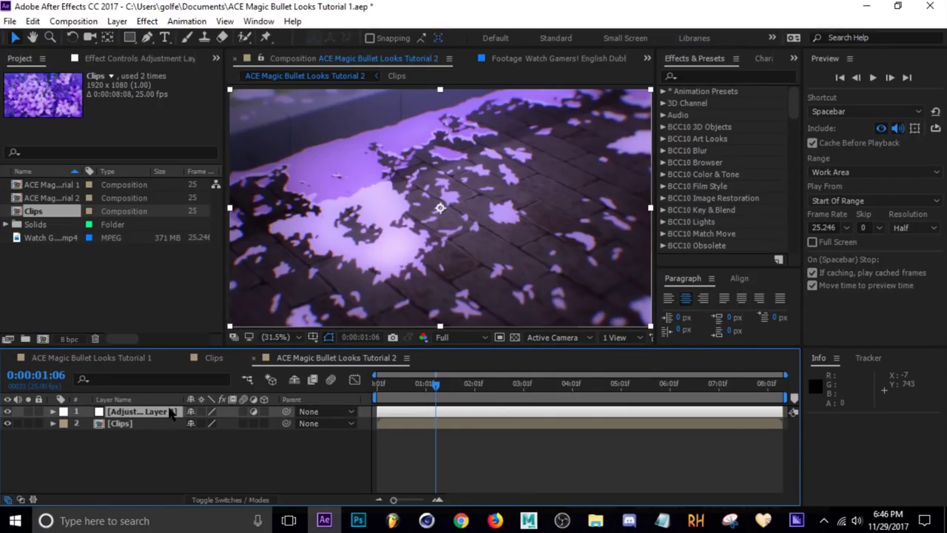
pyautogui.press('Return')
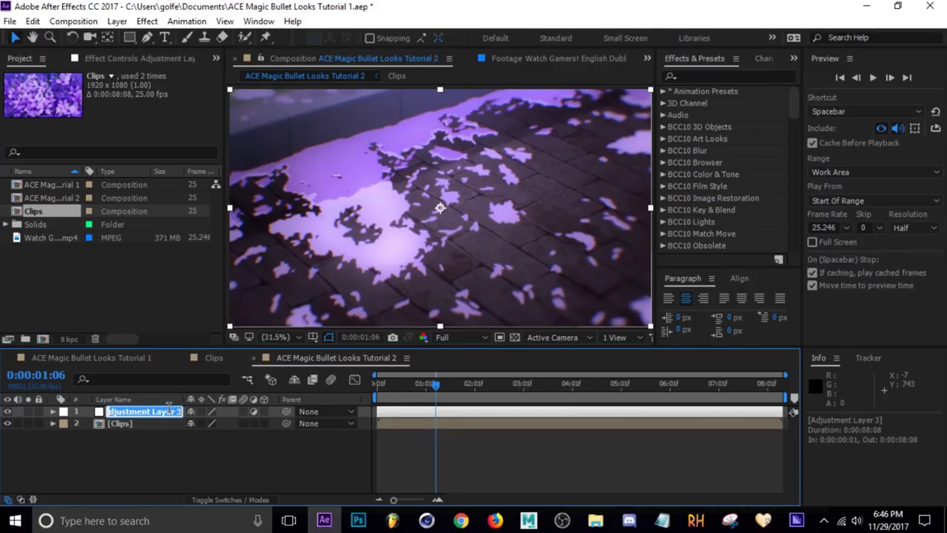
pyautogui.write('Looks')
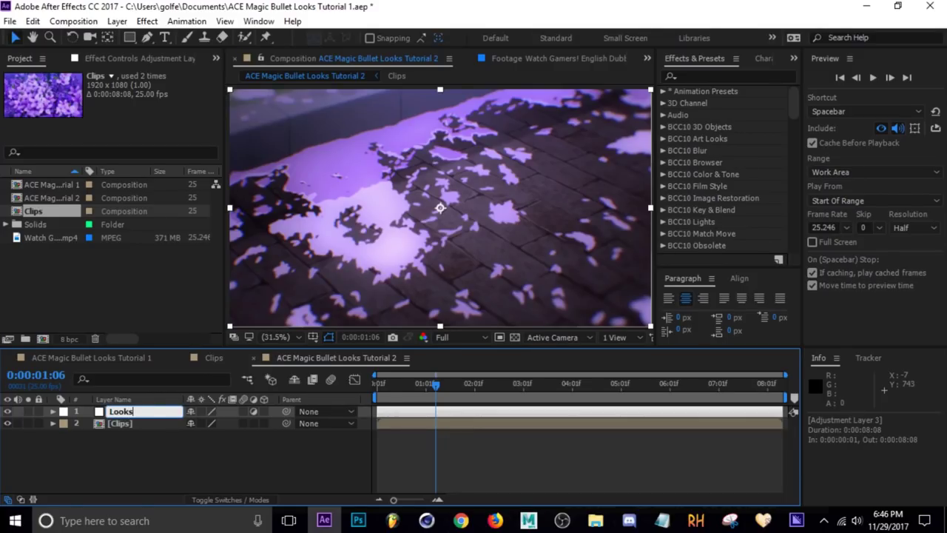
pyautogui.press('Return')
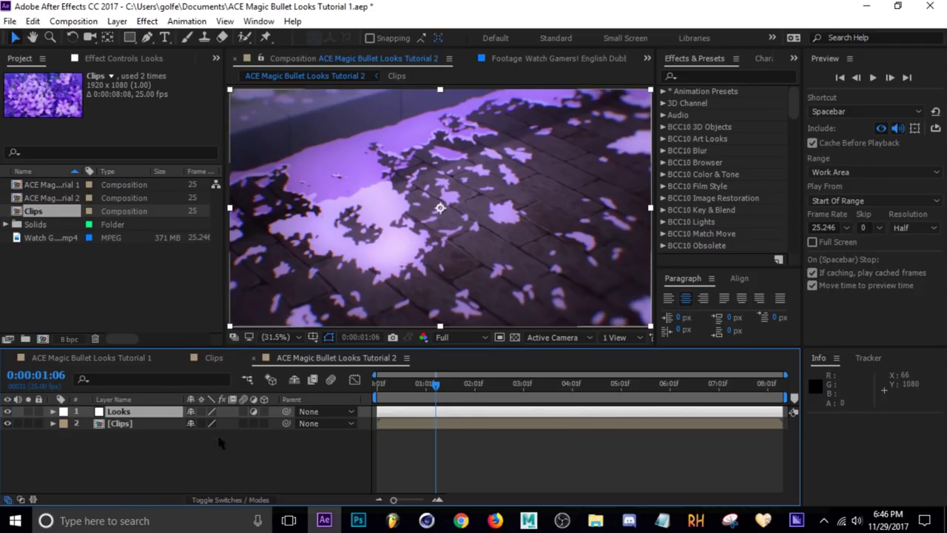
# Step: Search Effects & Presets for 'Looks' and apply Magic Bullet Looks to the Looks layer
pyautogui.click(709, 74)
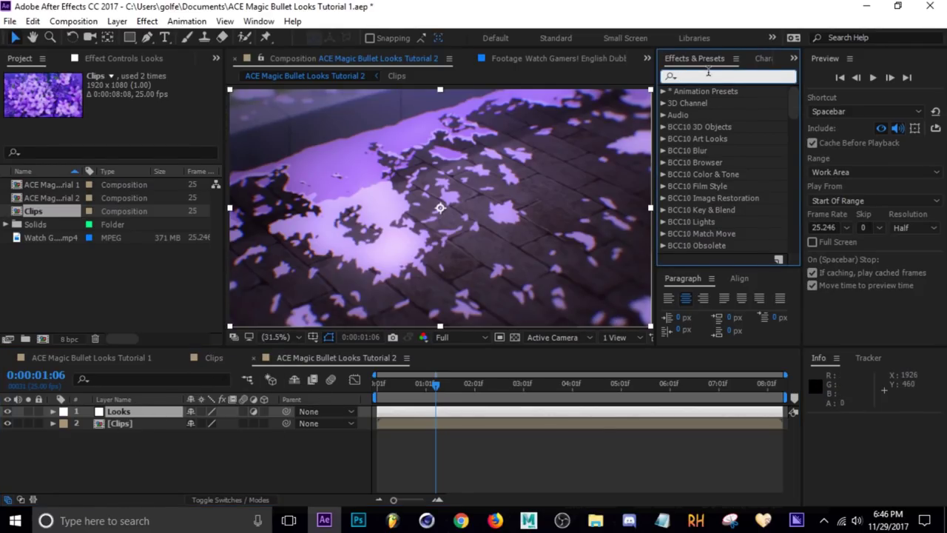
pyautogui.write('Looks')
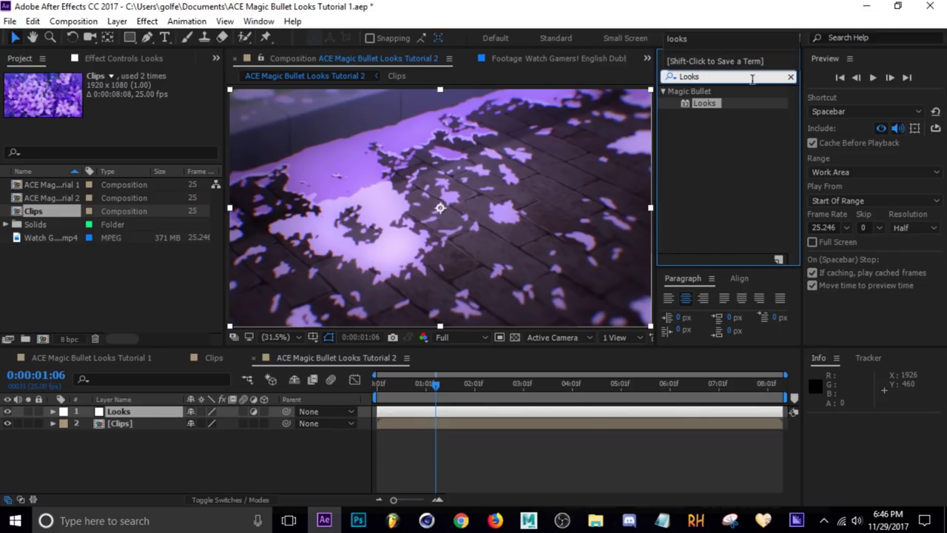
pyautogui.moveTo(703, 103); pyautogui.dragTo(459, 196)
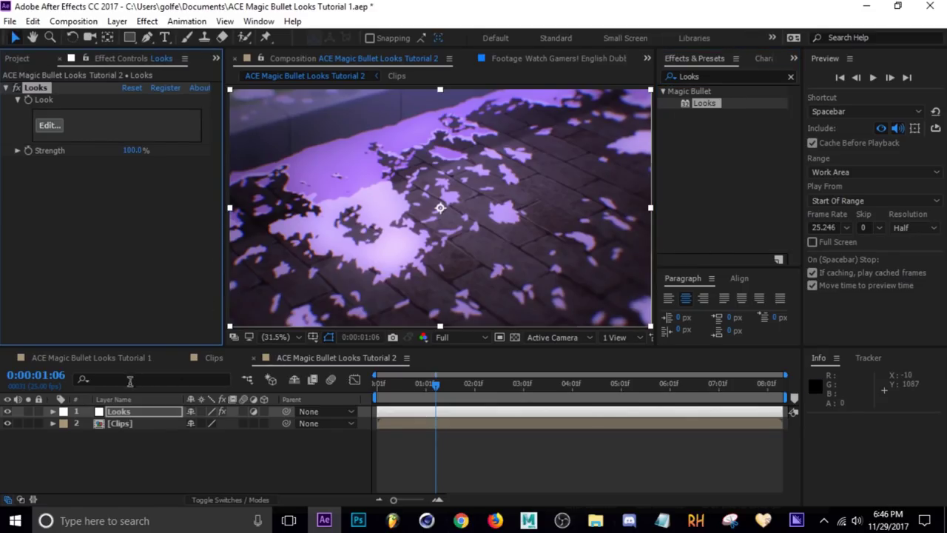
# Step: Launch the Magic Bullet Looks editor for the Looks layer and toggle the scopes panel
pyautogui.click(49, 125)
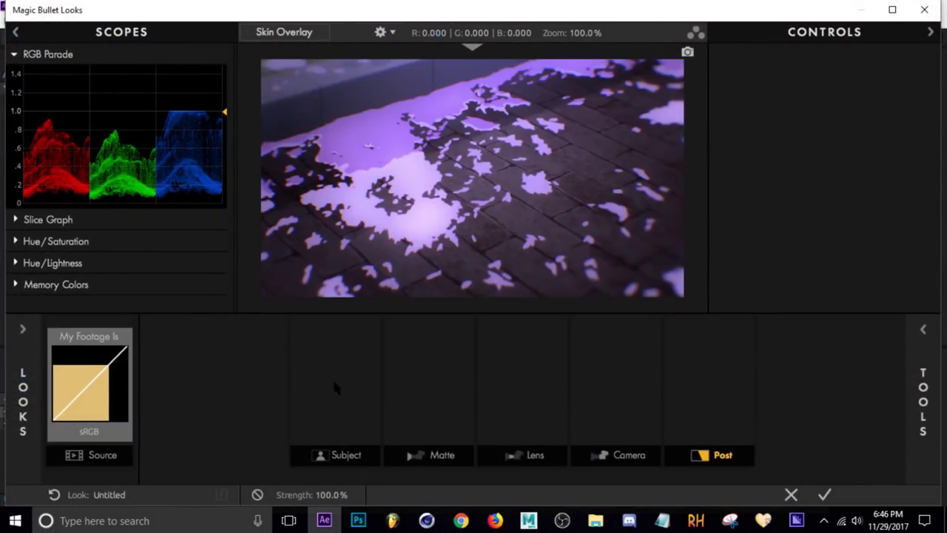
pyautogui.click(137, 43)
pyautogui.click(139, 44)
pyautogui.click(140, 46)
pyautogui.click(144, 52)
# Step: Inspect the Slice Graph and Hue/Saturation scopes, then reposition the editor window
pyautogui.click(16, 220)
pyautogui.scroll(-3, 18, 222)
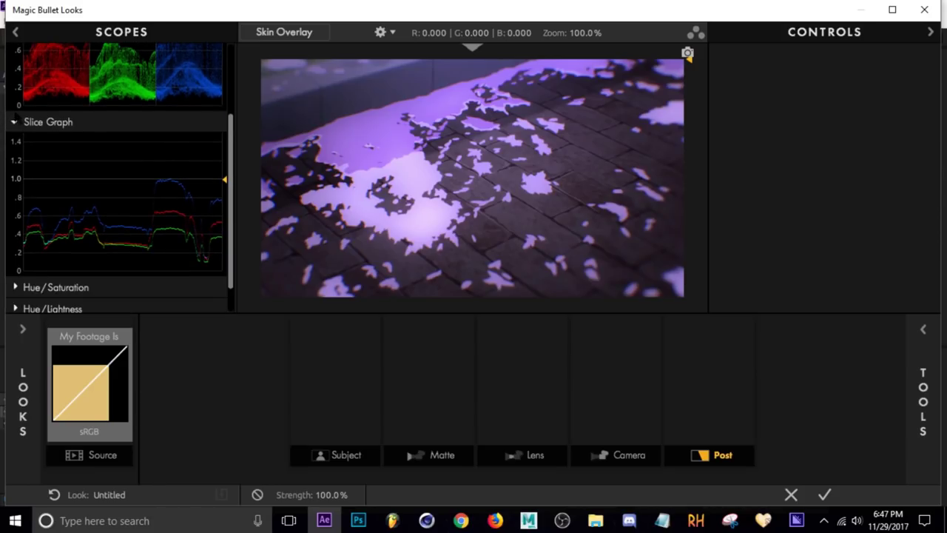
pyautogui.click(15, 122)
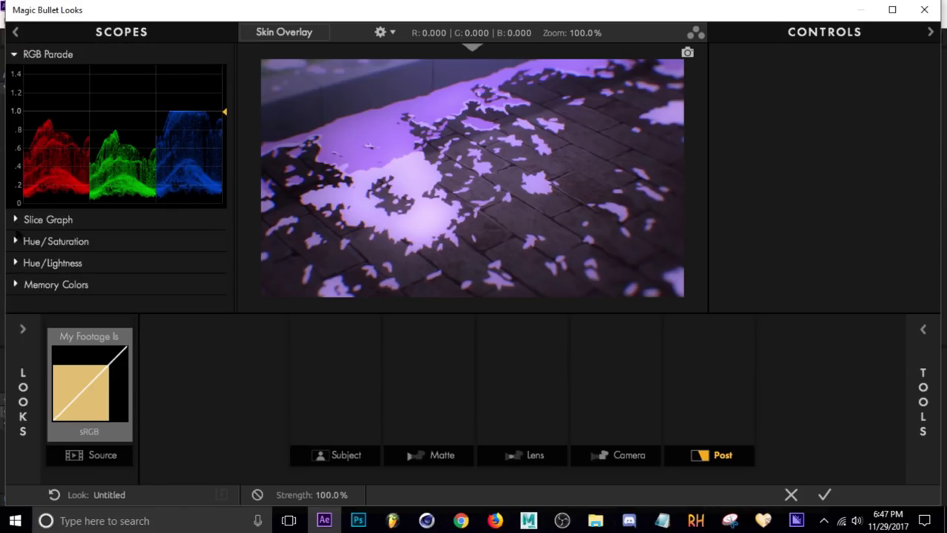
pyautogui.click(15, 241)
pyautogui.scroll(-4, 58, 245)
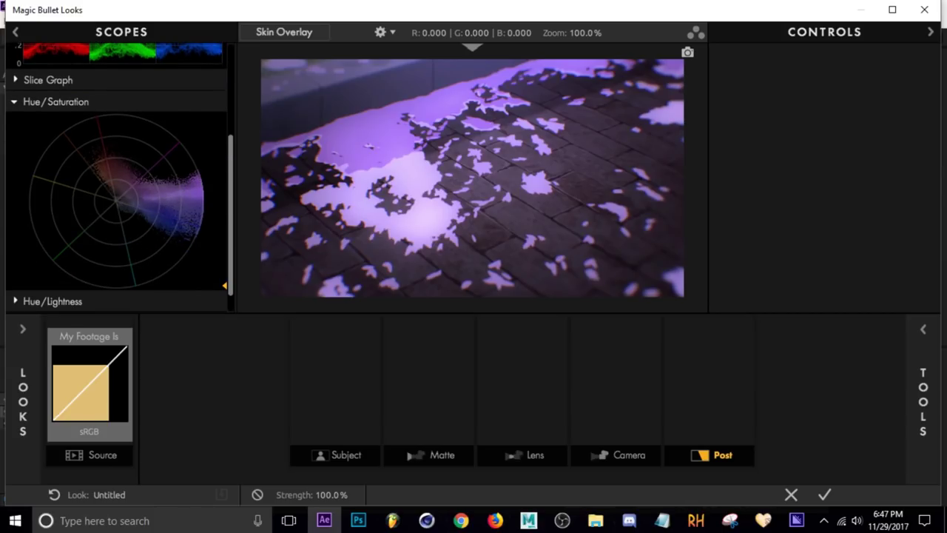
pyautogui.click(14, 102)
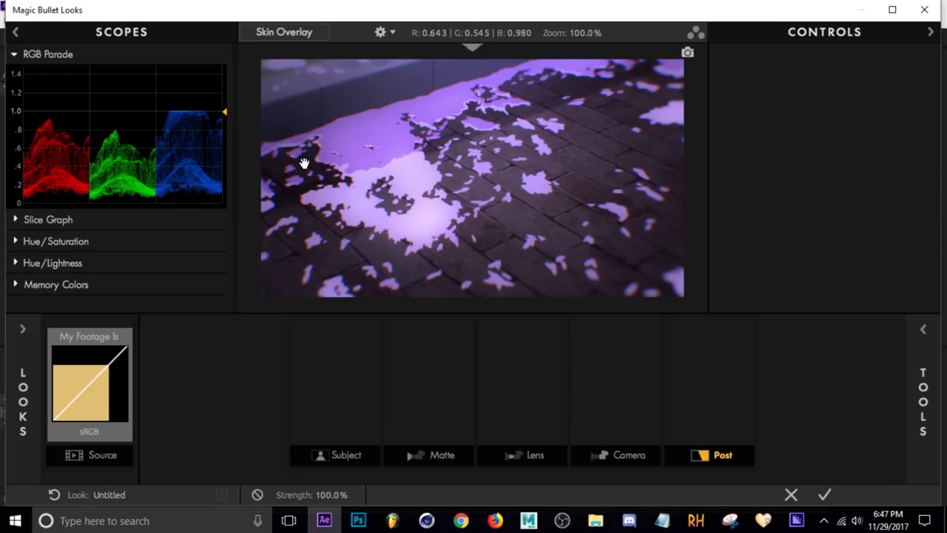
pyautogui.moveTo(447, 16)
pyautogui.mouseDown()
pyautogui.moveTo(450, 34)
pyautogui.moveTo(459, 3)
pyautogui.mouseUp()
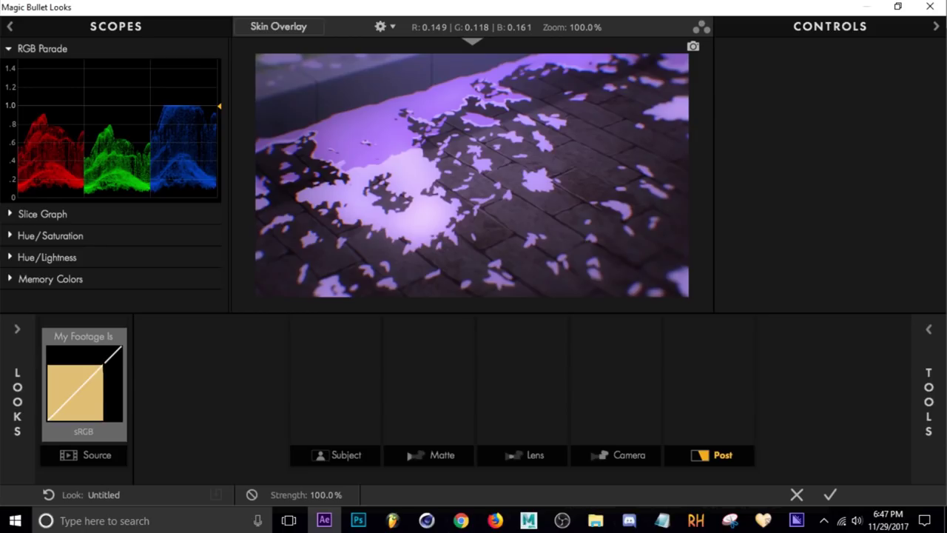
# Step: Test the footage Exposure, then add Shadows/Highlights to the Subject stage
pyautogui.click(83, 396)
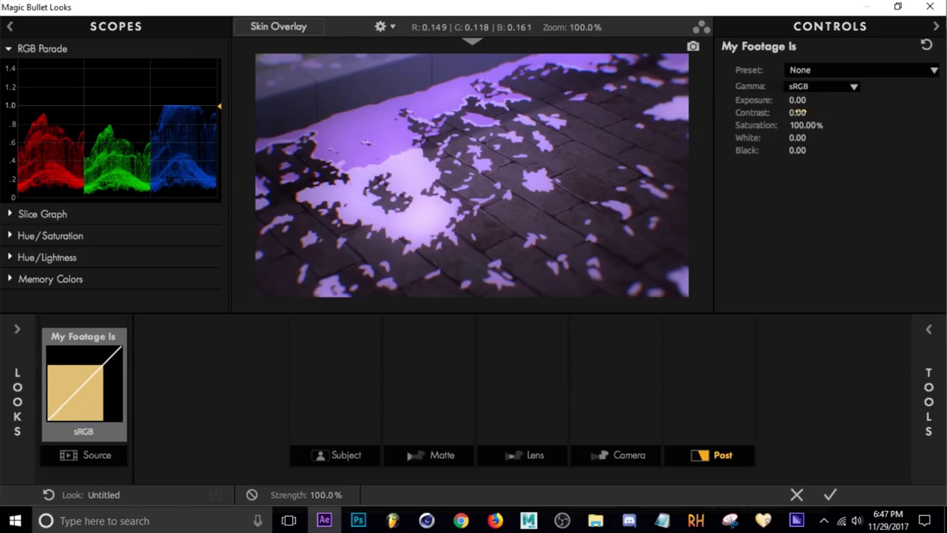
pyautogui.moveTo(797, 99)
pyautogui.mouseDown()
pyautogui.moveTo(829, 99)
pyautogui.moveTo(799, 101)
pyautogui.mouseUp()
pyautogui.click(351, 371)
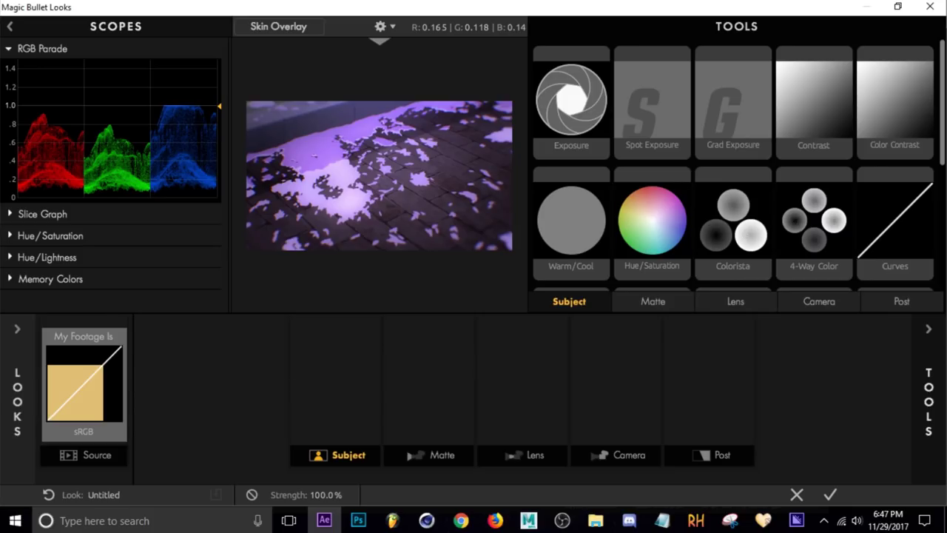
pyautogui.scroll(-2, 714, 137)
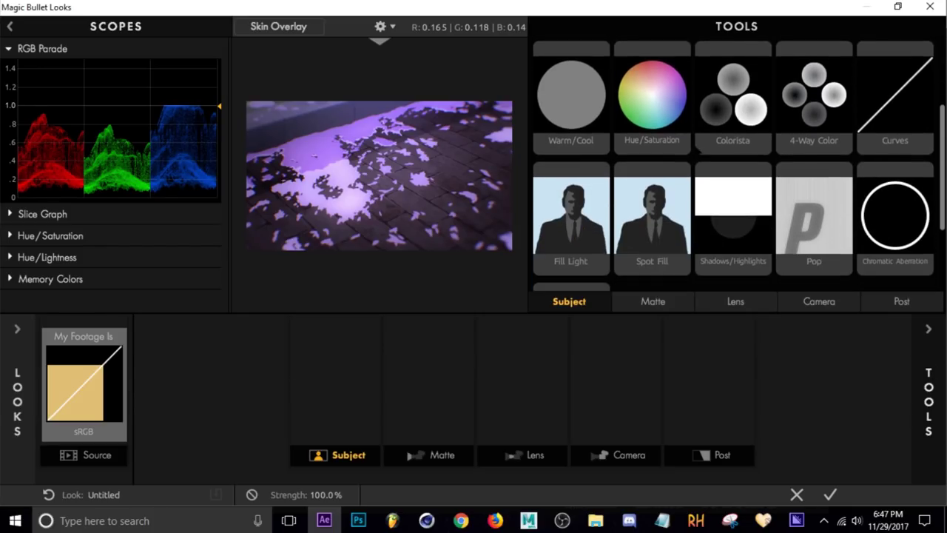
pyautogui.scroll(-2, 697, 148)
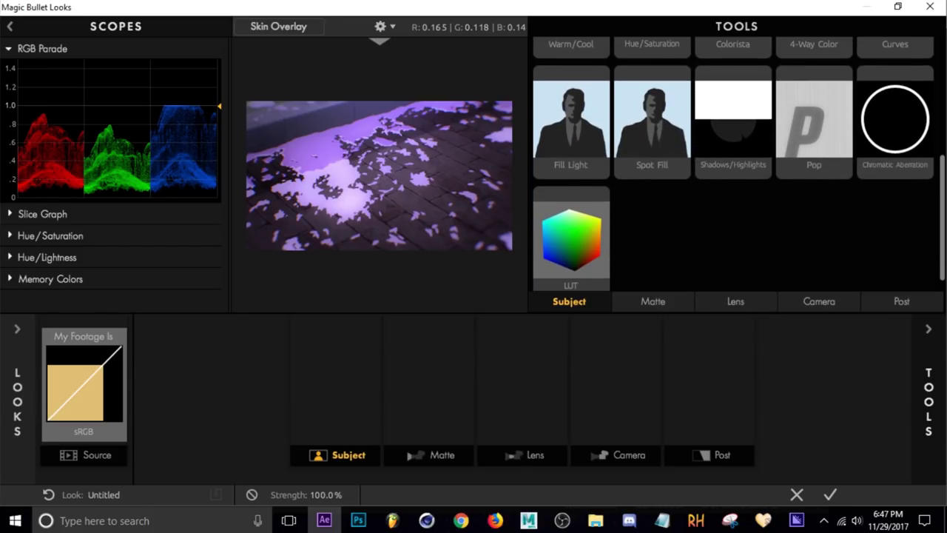
pyautogui.moveTo(737, 133); pyautogui.dragTo(345, 391)
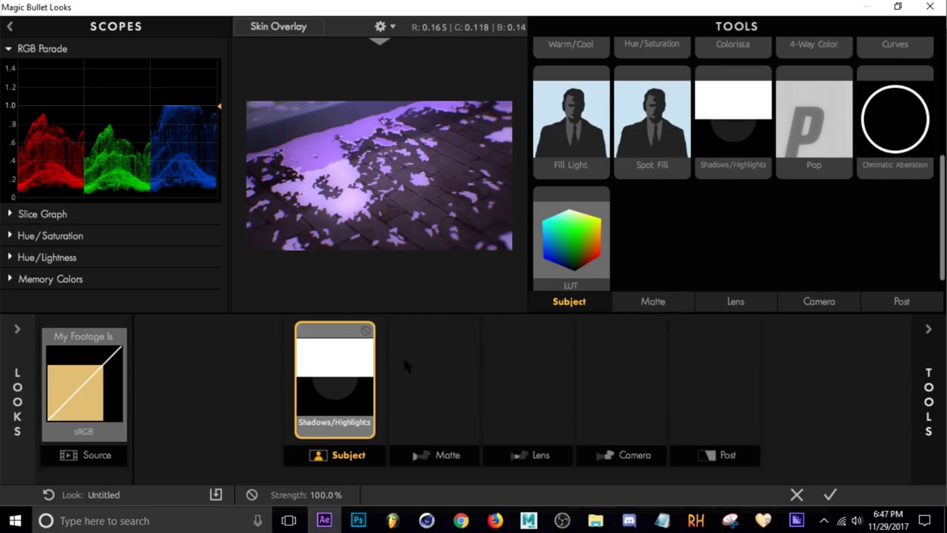
# Step: Set Shadows/Highlights to Shadows -1.00 and Highlights +0.13
pyautogui.click(355, 370)
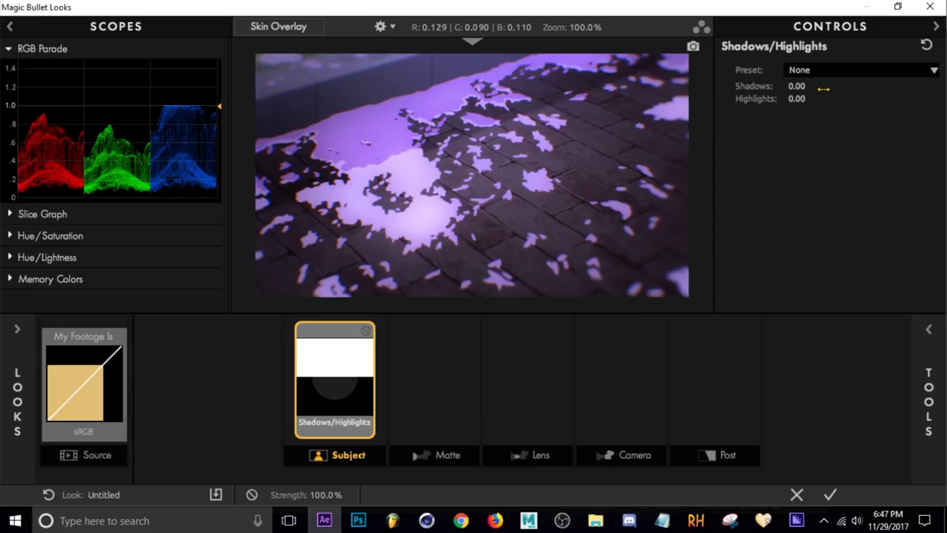
pyautogui.moveTo(796, 86); pyautogui.dragTo(727, 87)
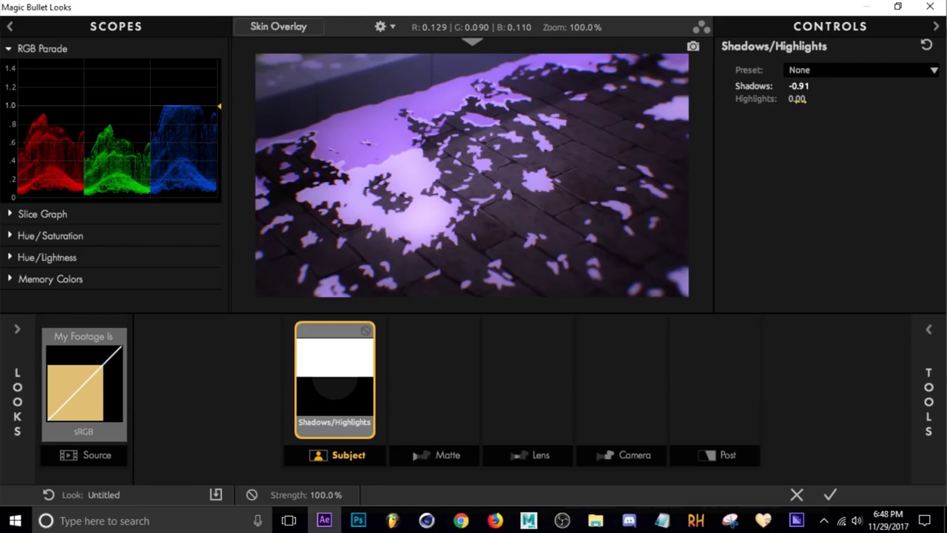
pyautogui.moveTo(801, 86); pyautogui.dragTo(784, 86)
pyautogui.moveTo(796, 100); pyautogui.dragTo(815, 100)
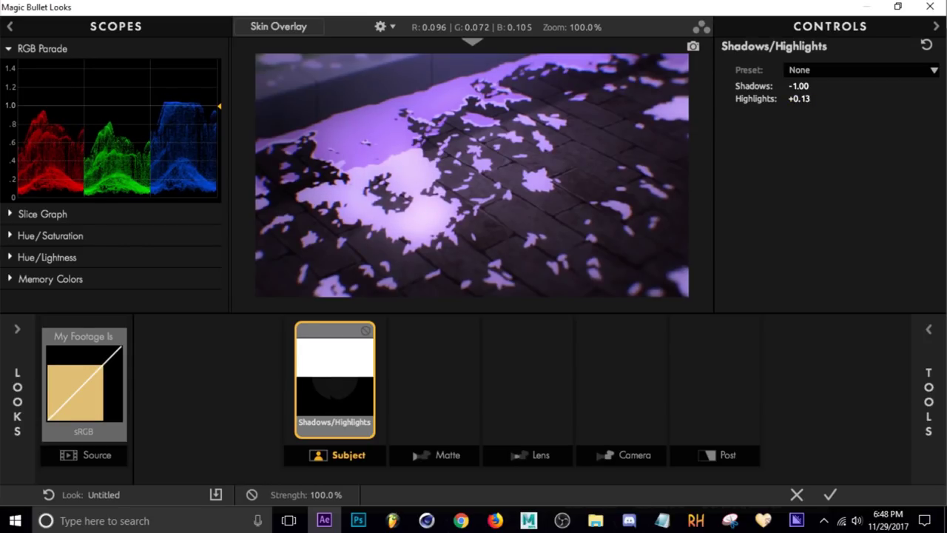
# Step: Add the Mojo II tool to the Post stage of the look
pyautogui.click(426, 405)
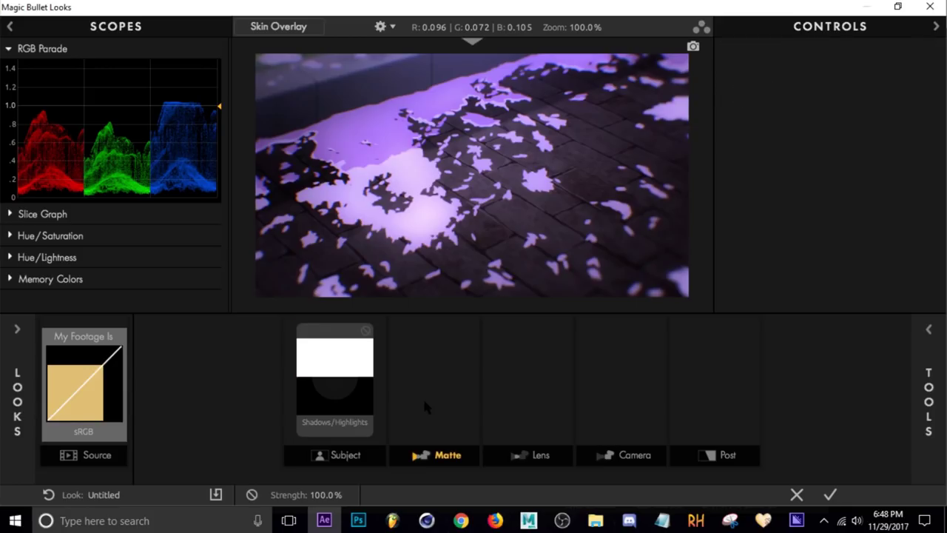
pyautogui.click(730, 395)
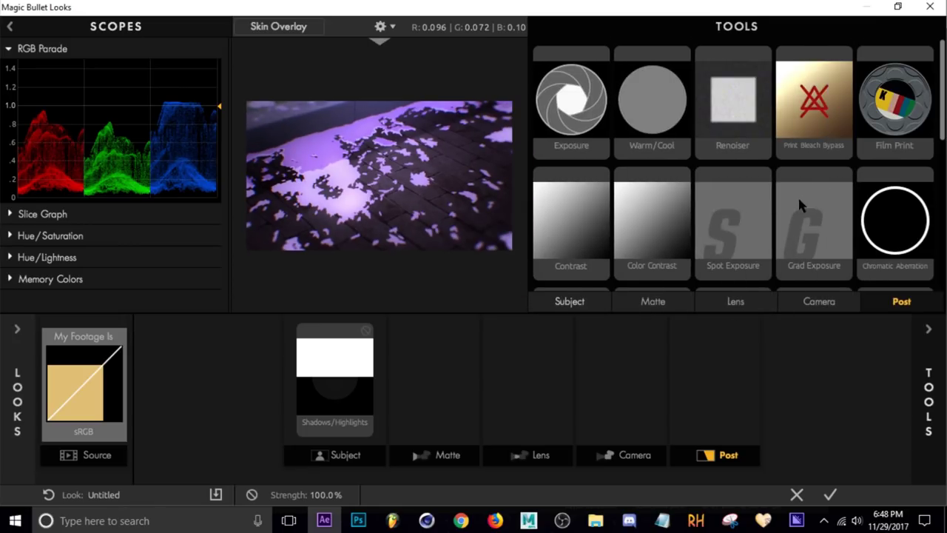
pyautogui.scroll(-5, 752, 216)
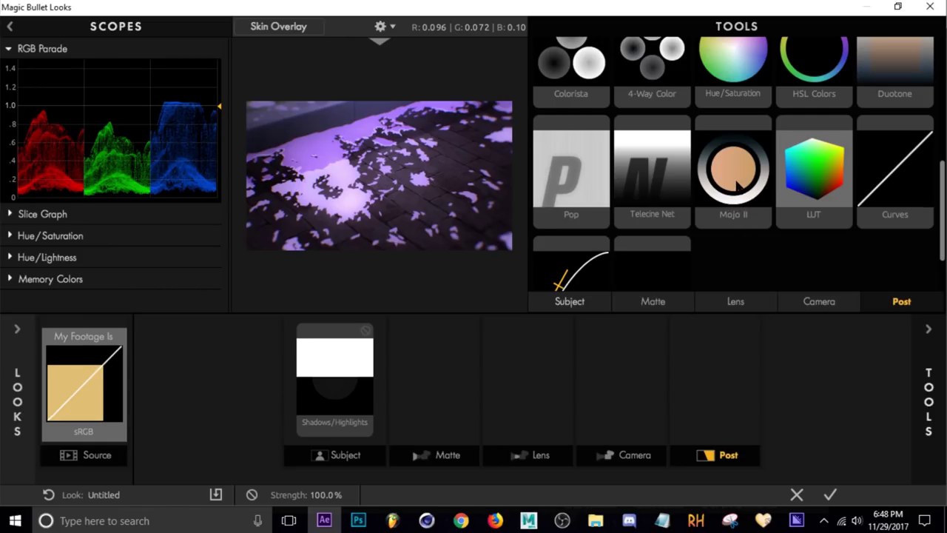
pyautogui.doubleClick(738, 186)
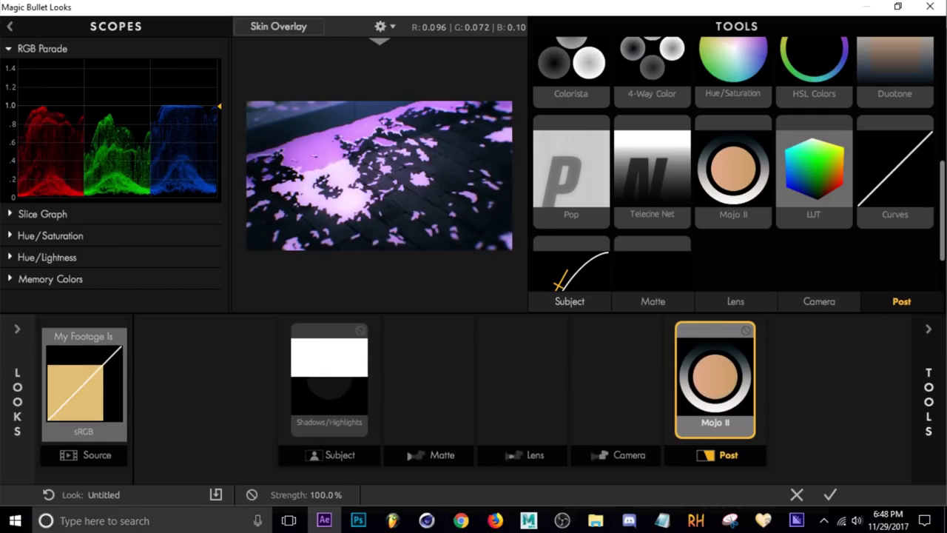
# Step: Toggle Mojo II's bypass on and off to compare the grade, leaving it bypassed
pyautogui.click(704, 386)
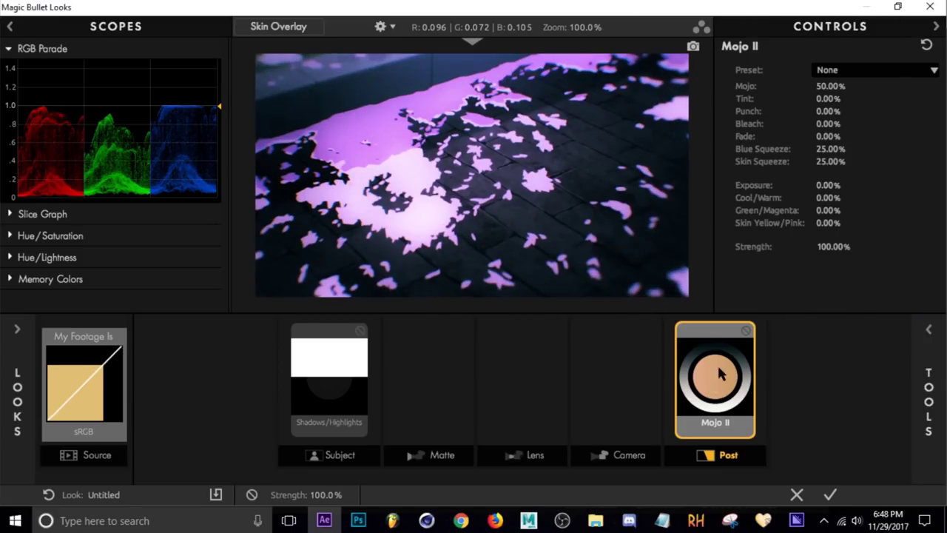
pyautogui.click(746, 331)
pyautogui.click(746, 330)
pyautogui.click(746, 331)
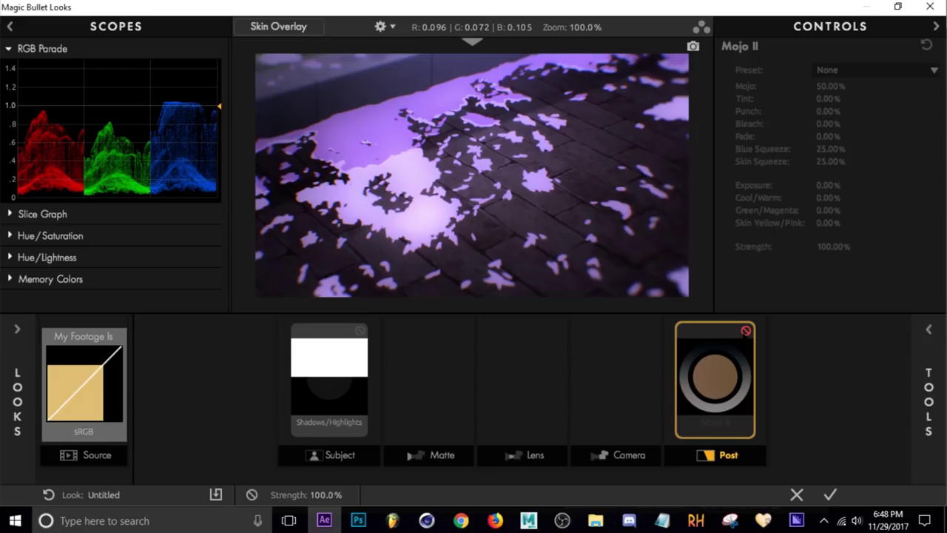
# Step: Re-enable Mojo II and set Mojo 23.70%, Punch +17.60%, Bleach -92.20%, Skin Squeeze 0%
pyautogui.click(746, 331)
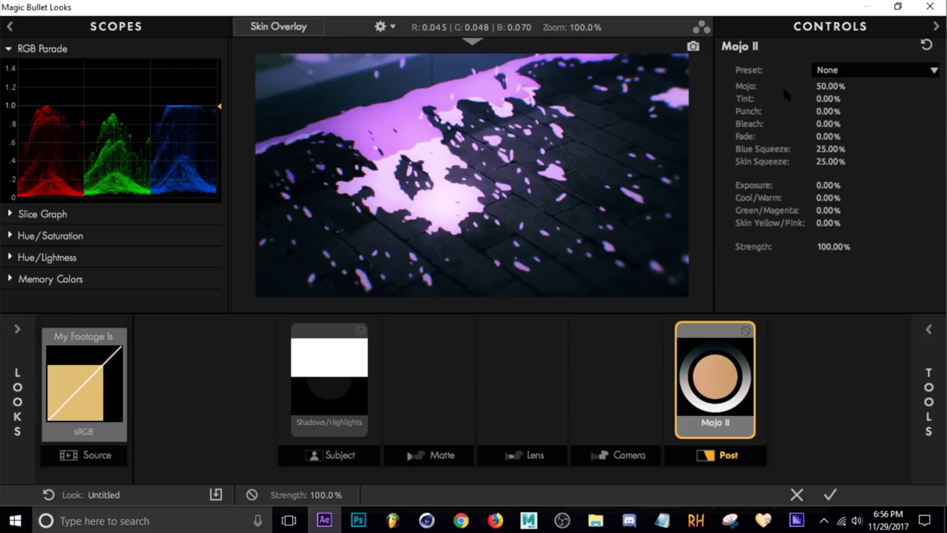
pyautogui.moveTo(823, 88)
pyautogui.mouseDown()
pyautogui.moveTo(932, 87)
pyautogui.moveTo(814, 87)
pyautogui.moveTo(903, 87)
pyautogui.moveTo(824, 87)
pyautogui.mouseUp()
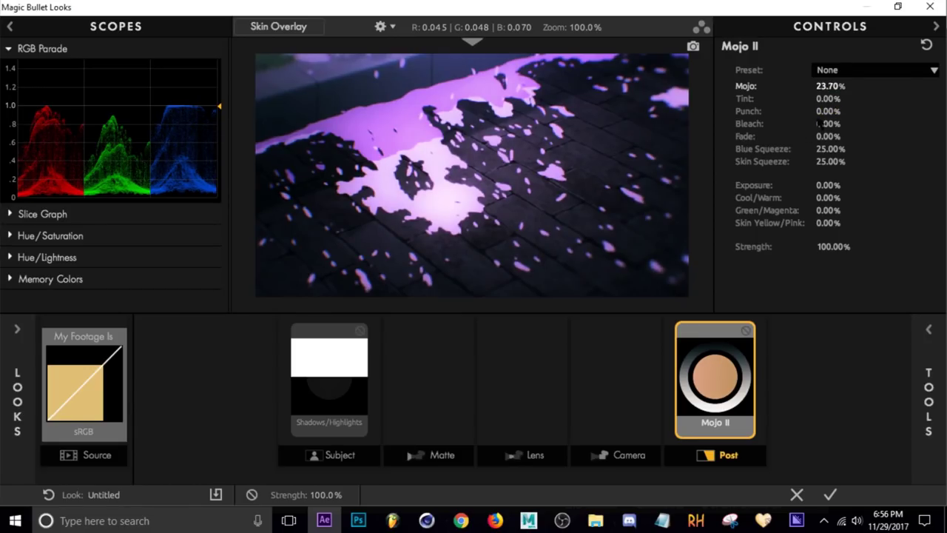
pyautogui.moveTo(820, 112); pyautogui.dragTo(740, 124)
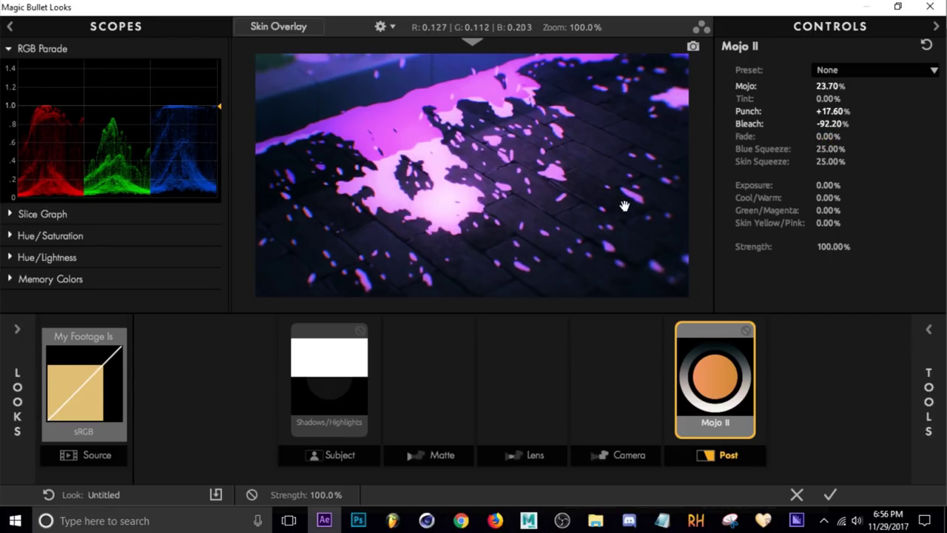
pyautogui.moveTo(827, 137)
pyautogui.mouseDown()
pyautogui.moveTo(897, 137)
pyautogui.moveTo(828, 137)
pyautogui.mouseUp()
pyautogui.moveTo(831, 162); pyautogui.dragTo(841, 161)
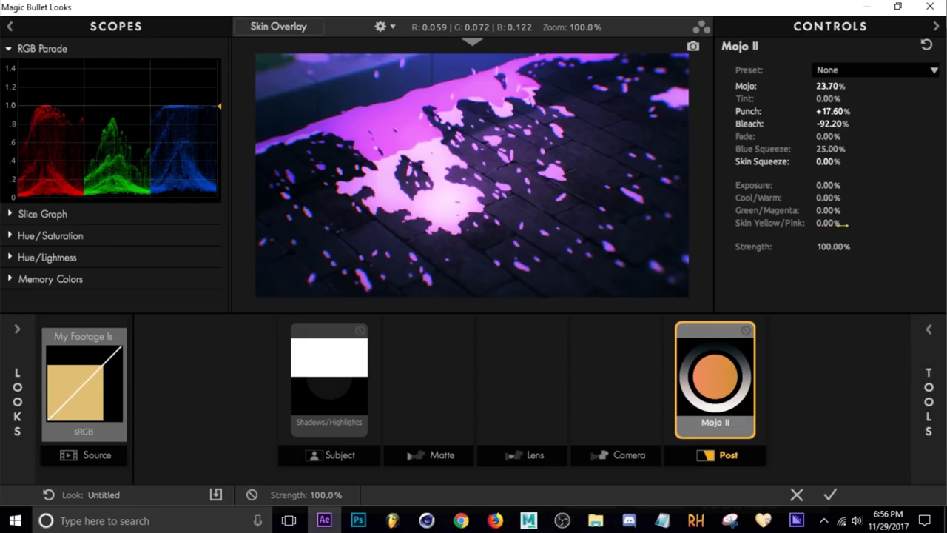
pyautogui.moveTo(796, 222)
pyautogui.mouseDown()
pyautogui.moveTo(806, 223)
pyautogui.moveTo(795, 223)
pyautogui.mouseUp()
pyautogui.click(519, 392)
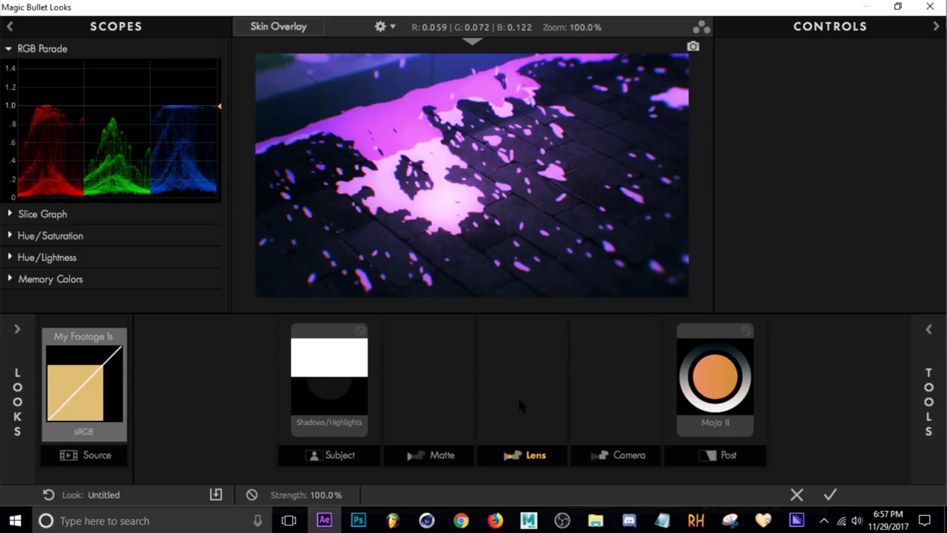
# Step: Add Edge Softness to the Lens stage with Blur Size 22.56%, Quality 10, Aspect 1.376
pyautogui.click(517, 395)
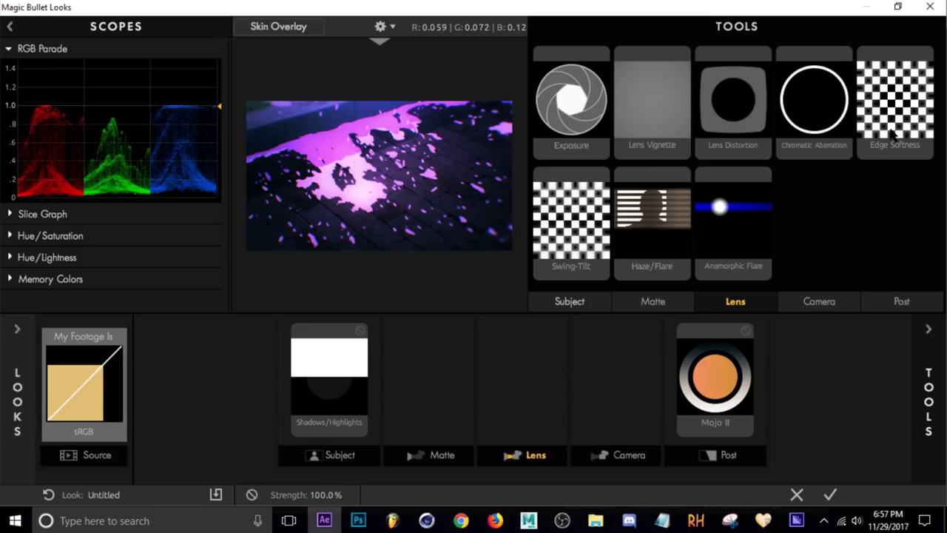
pyautogui.moveTo(894, 132); pyautogui.dragTo(524, 407)
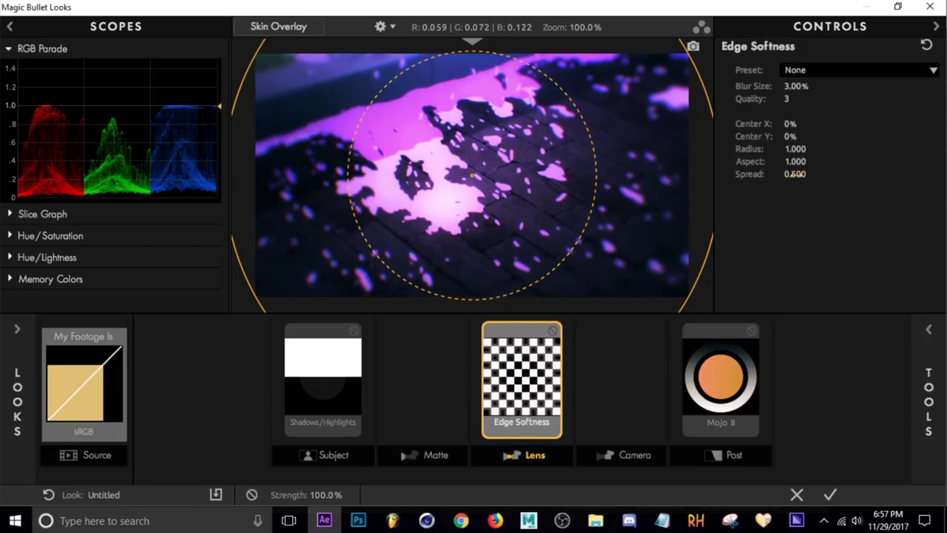
pyautogui.moveTo(798, 171); pyautogui.dragTo(789, 149)
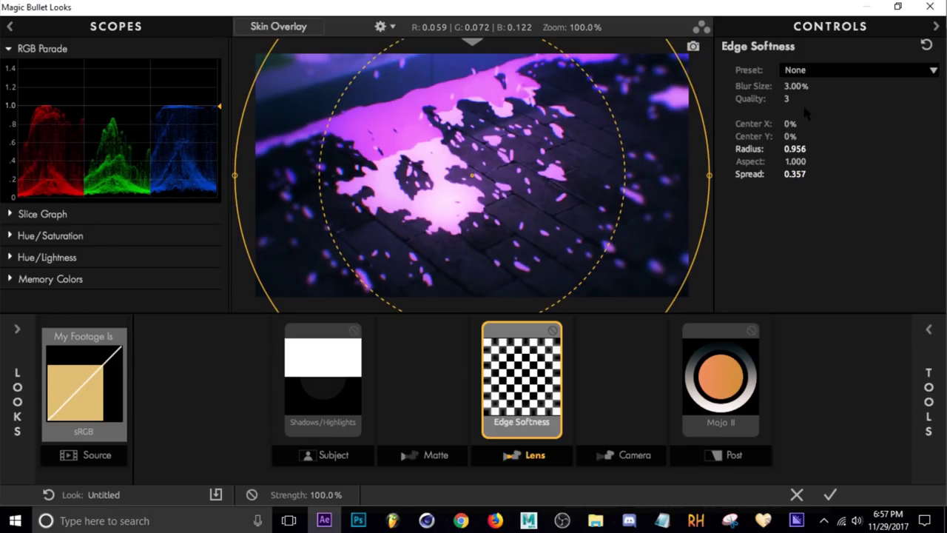
pyautogui.moveTo(786, 99); pyautogui.dragTo(792, 98)
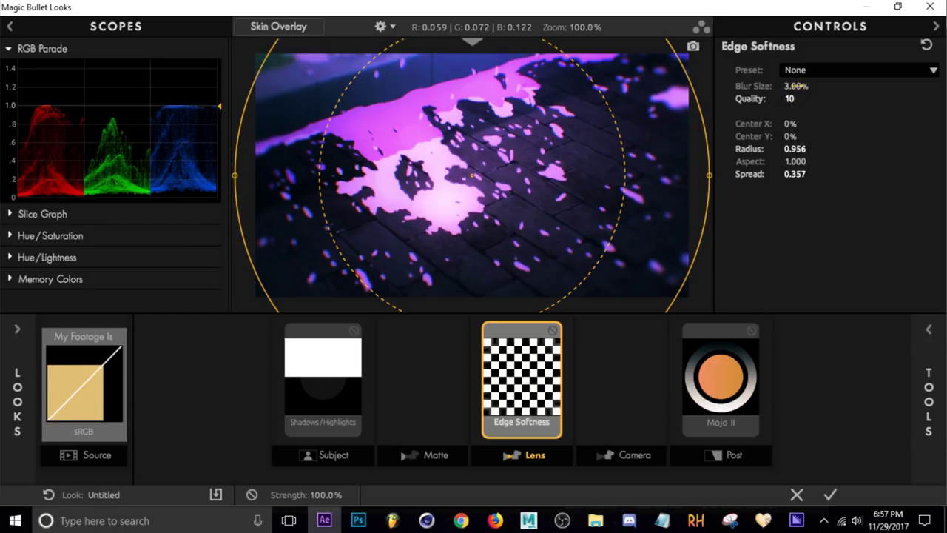
pyautogui.moveTo(796, 86); pyautogui.dragTo(811, 86)
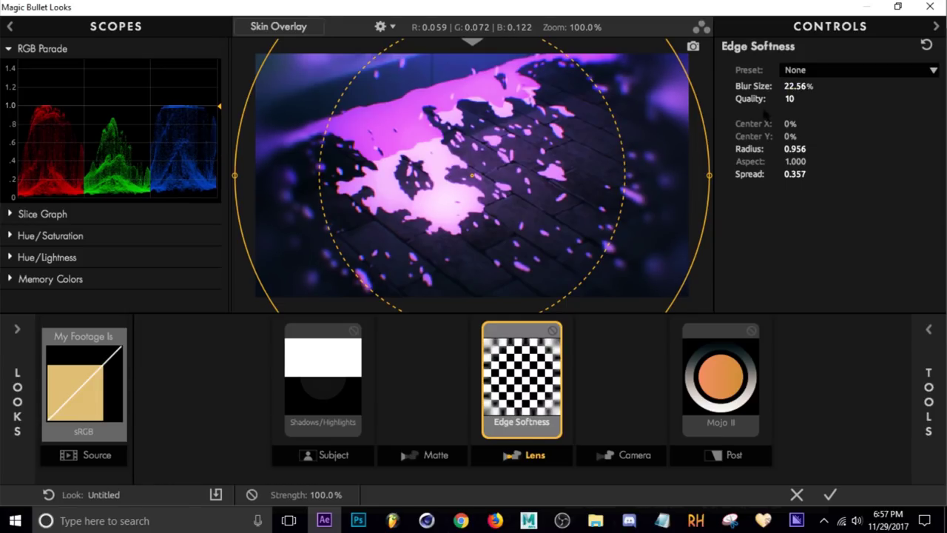
pyautogui.moveTo(792, 161); pyautogui.dragTo(814, 161)
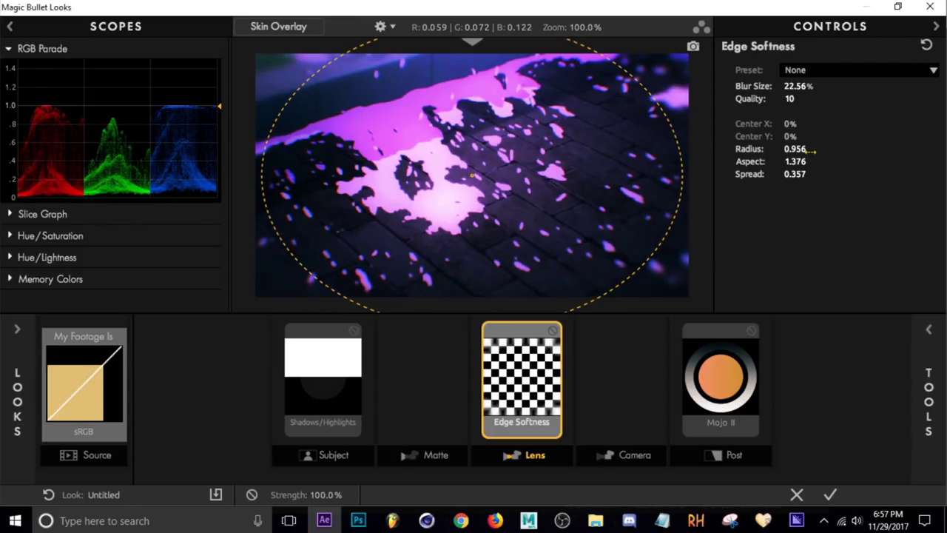
pyautogui.moveTo(794, 174); pyautogui.dragTo(720, 241)
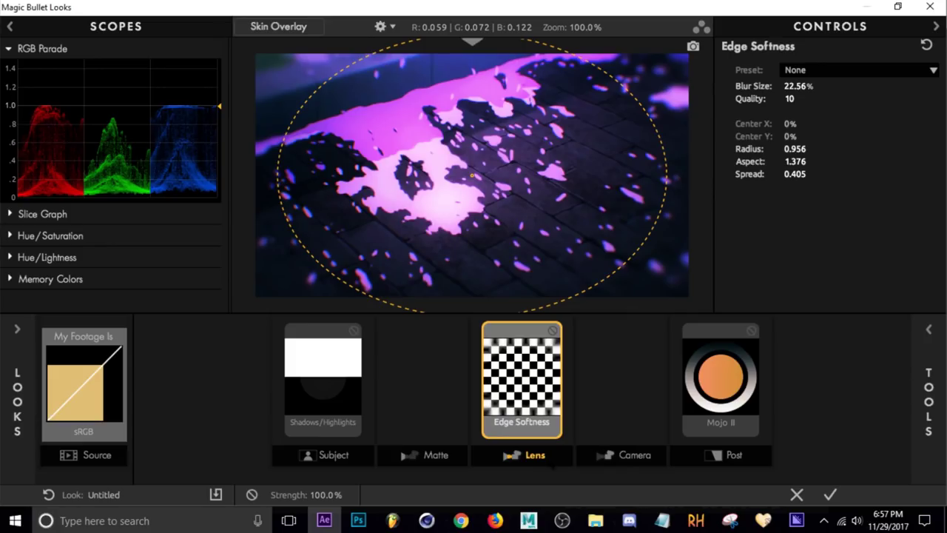
pyautogui.click(536, 455)
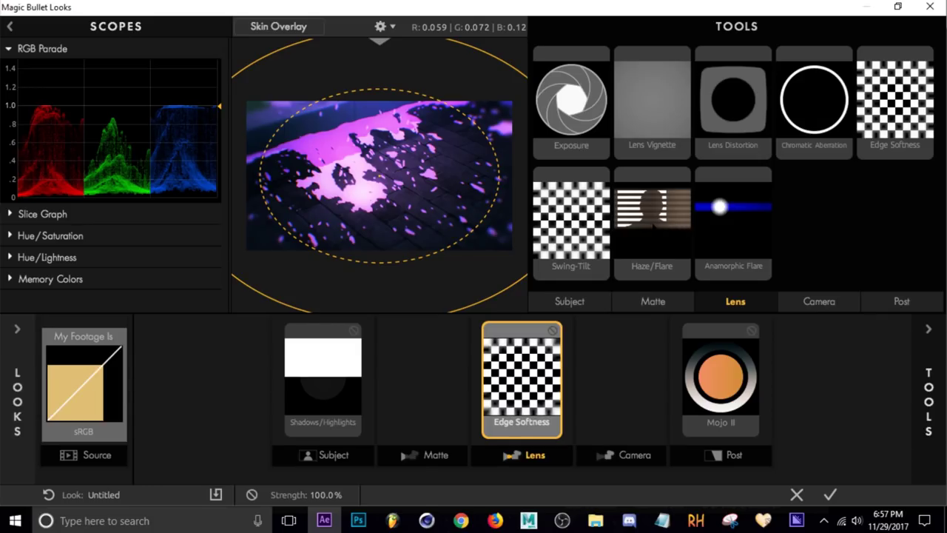
# Step: Add a magenta Haze/Flare with Softness 0%, Exposure +0.30 and Reflection Exposure -3.20
pyautogui.doubleClick(666, 265)
pyautogui.click(551, 381)
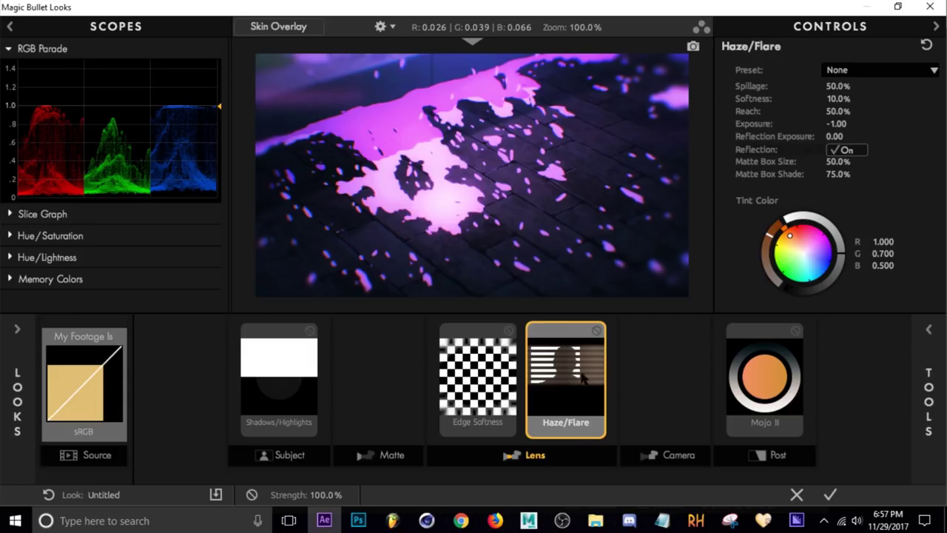
pyautogui.moveTo(790, 236); pyautogui.dragTo(819, 228)
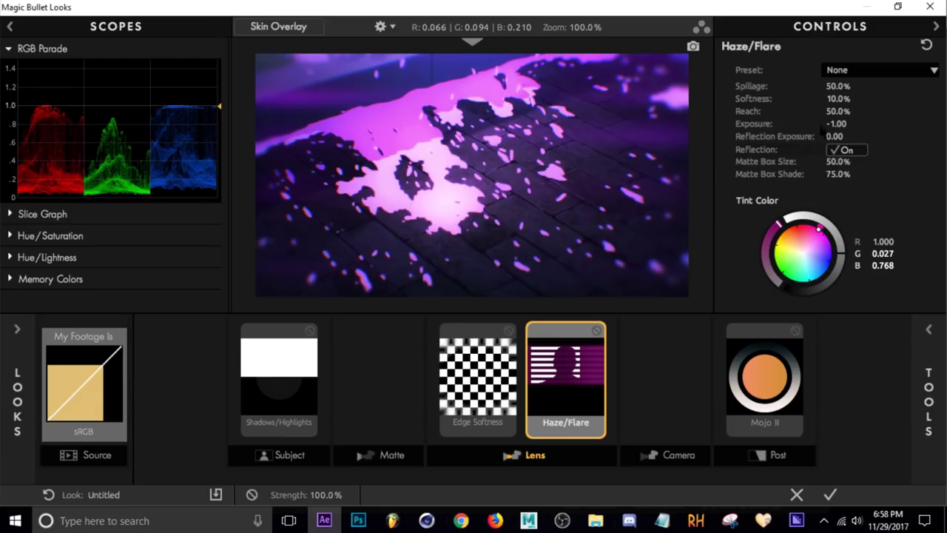
pyautogui.moveTo(839, 98); pyautogui.dragTo(844, 85)
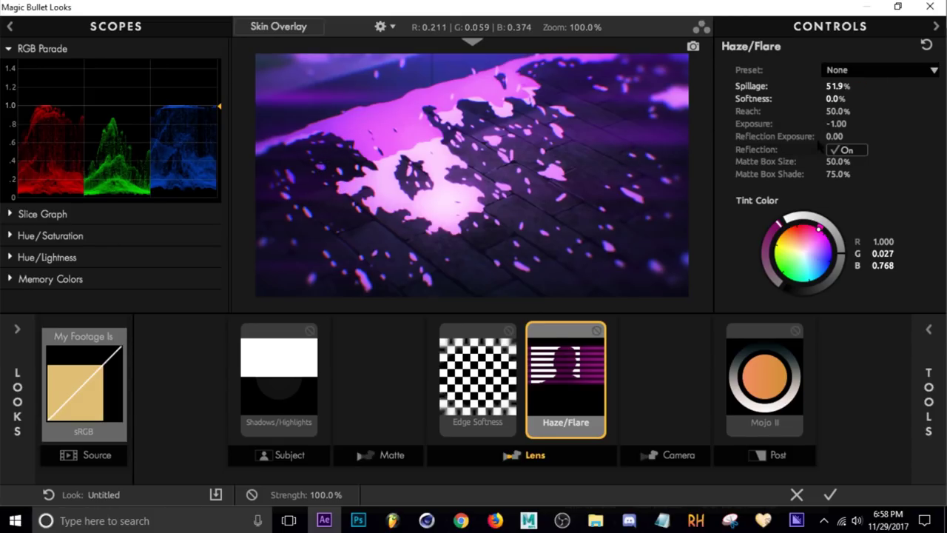
pyautogui.moveTo(836, 138); pyautogui.dragTo(858, 123)
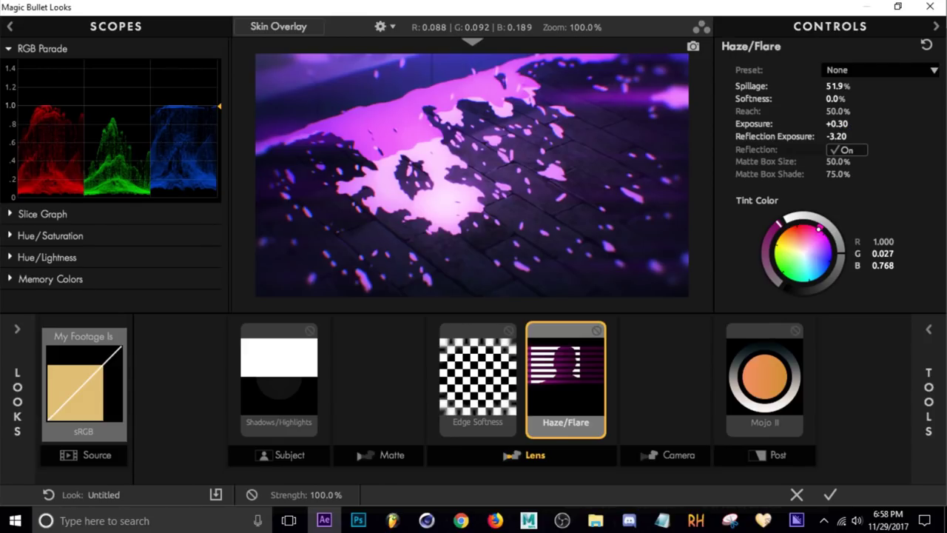
# Step: Apply the look in After Effects and scrub through the clip to find the shot change
pyautogui.click(830, 494)
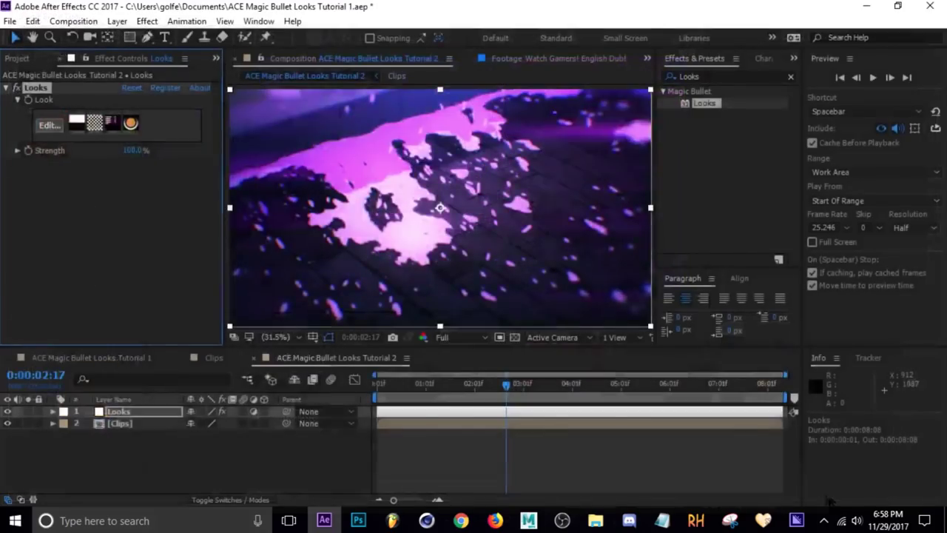
pyautogui.moveTo(426, 392); pyautogui.dragTo(638, 392)
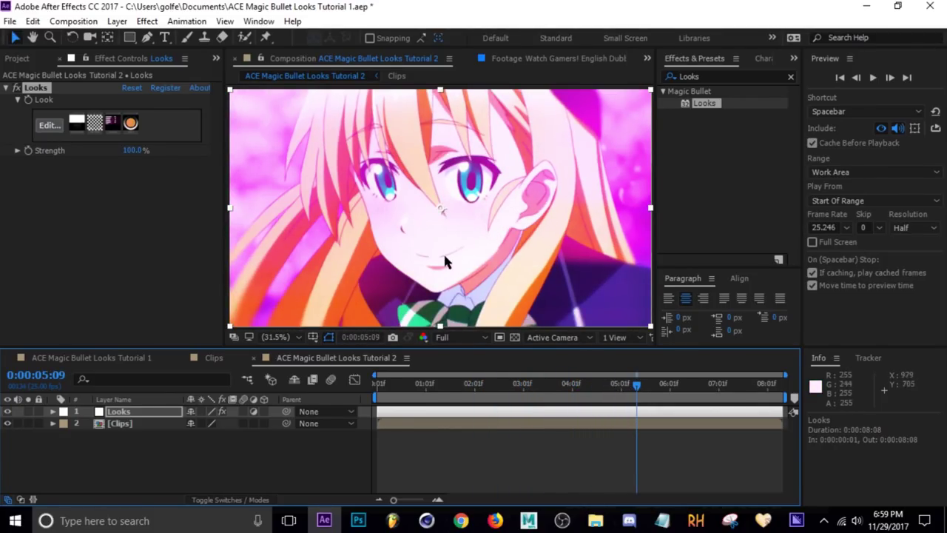
pyautogui.click(650, 392)
pyautogui.moveTo(651, 393); pyautogui.dragTo(432, 384)
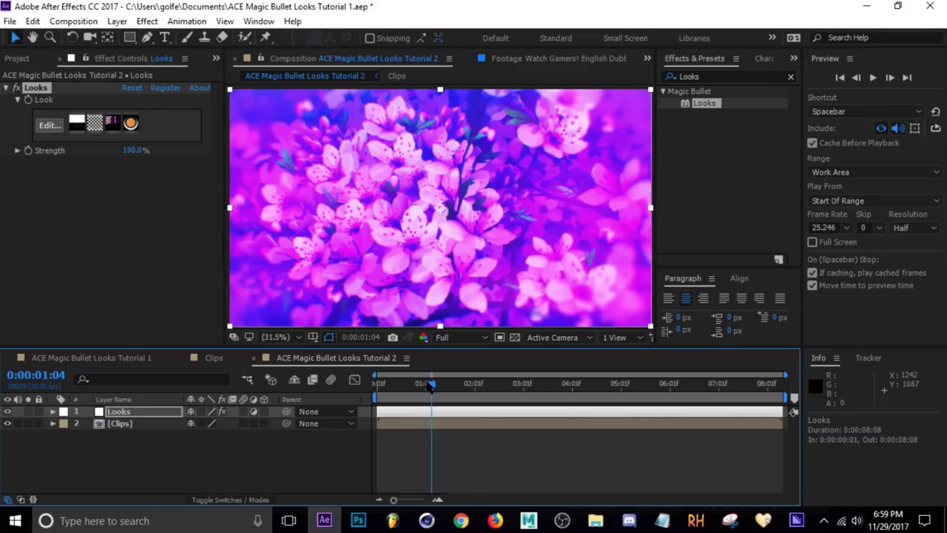
# Step: Split the Looks layer at 0:00:01:05, the cut after the flower shot
pyautogui.hotkey('ctrl', 'shift', 'd')
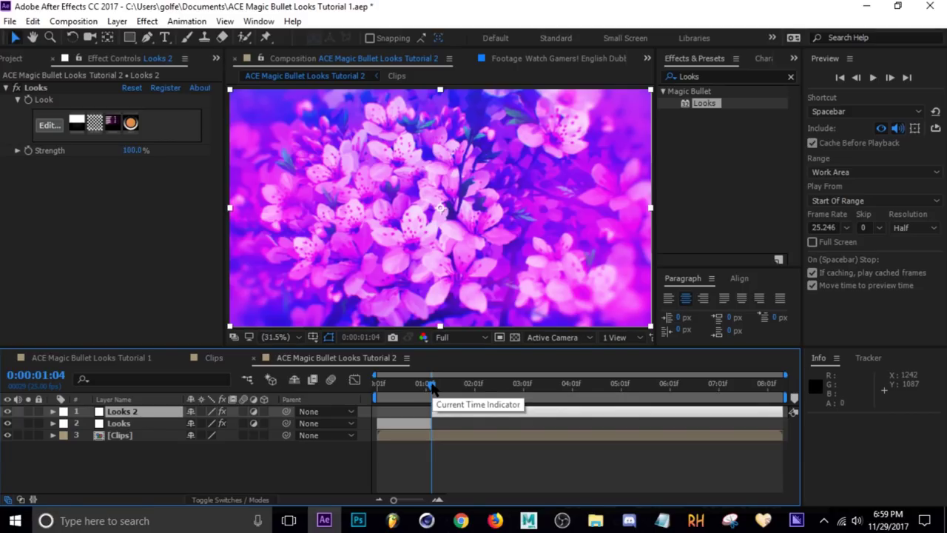
pyautogui.hotkey('ctrl', 'z')
pyautogui.moveTo(432, 386); pyautogui.dragTo(434, 388)
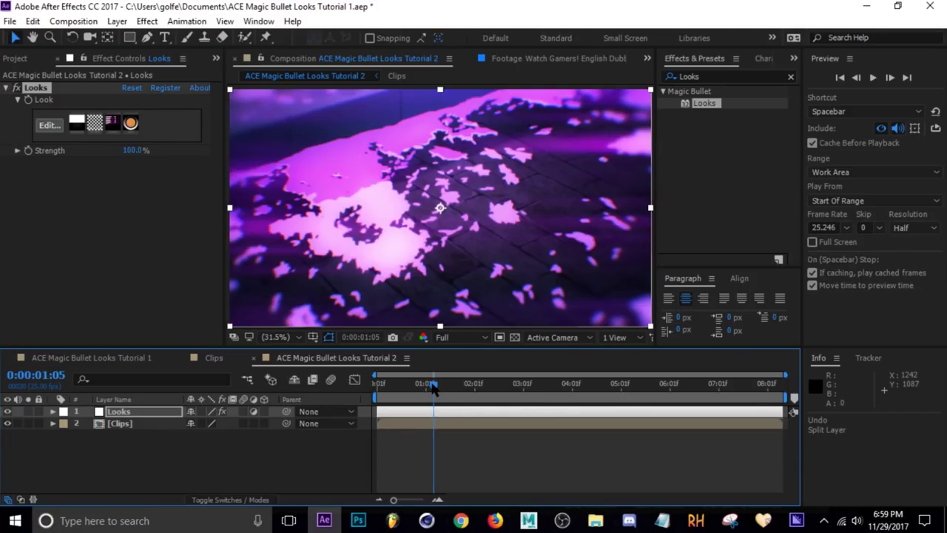
pyautogui.hotkey('ctrl', 'shift', 'd')
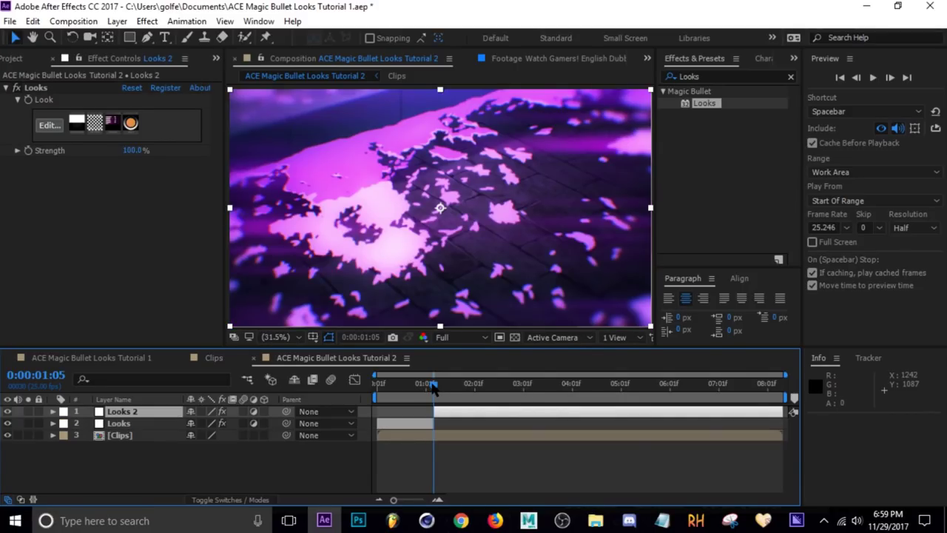
# Step: Select the first Looks layer on the flower shot and reopen its look for editing
pyautogui.moveTo(434, 390); pyautogui.dragTo(413, 390)
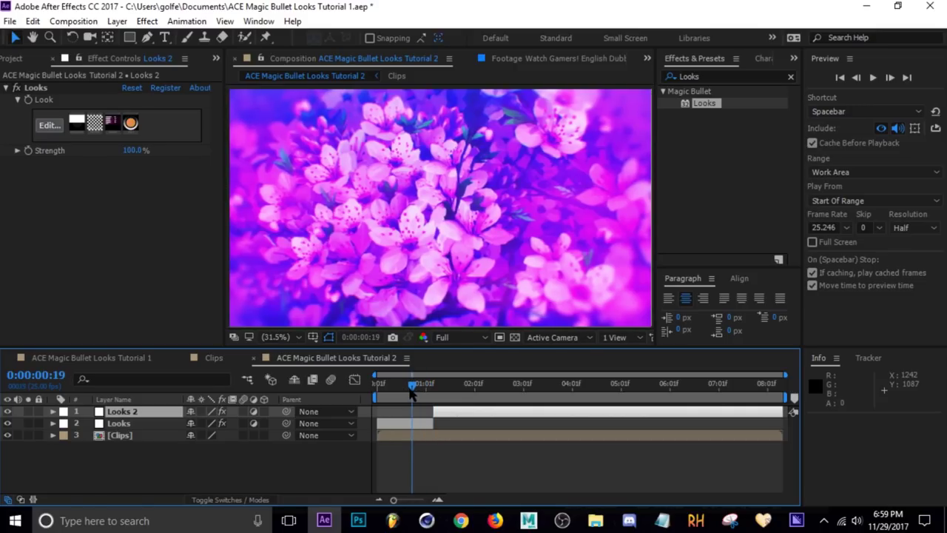
pyautogui.click(420, 429)
pyautogui.click(48, 127)
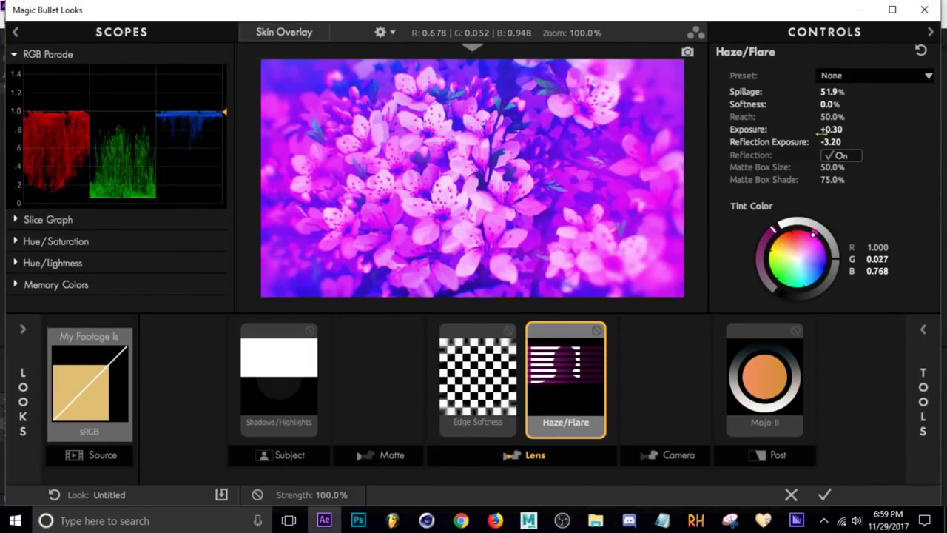
# Step: Lower the flower shot's Haze/Flare Exposure to -0.40 with Reach 76.3%, apply it, and preview the result
pyautogui.moveTo(837, 128); pyautogui.dragTo(837, 117)
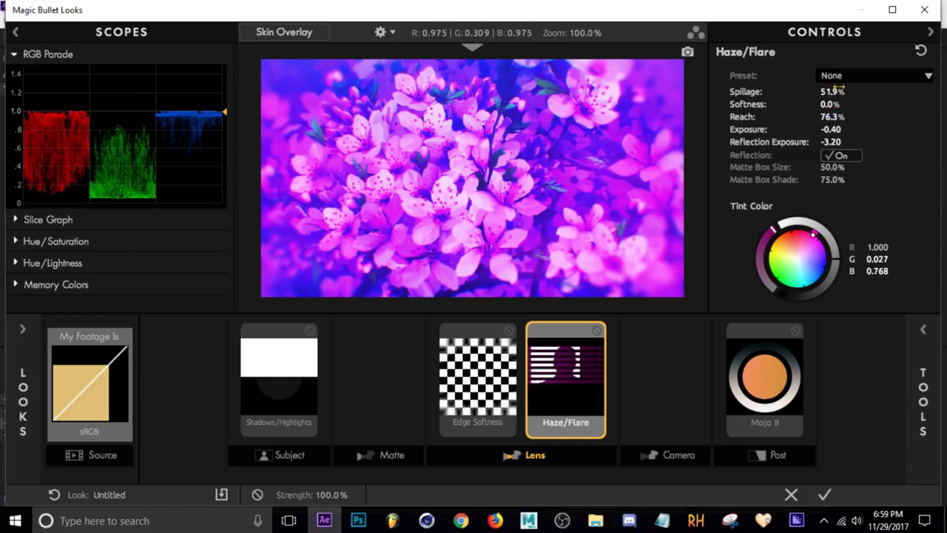
pyautogui.click(826, 496)
pyautogui.moveTo(415, 391); pyautogui.dragTo(520, 399)
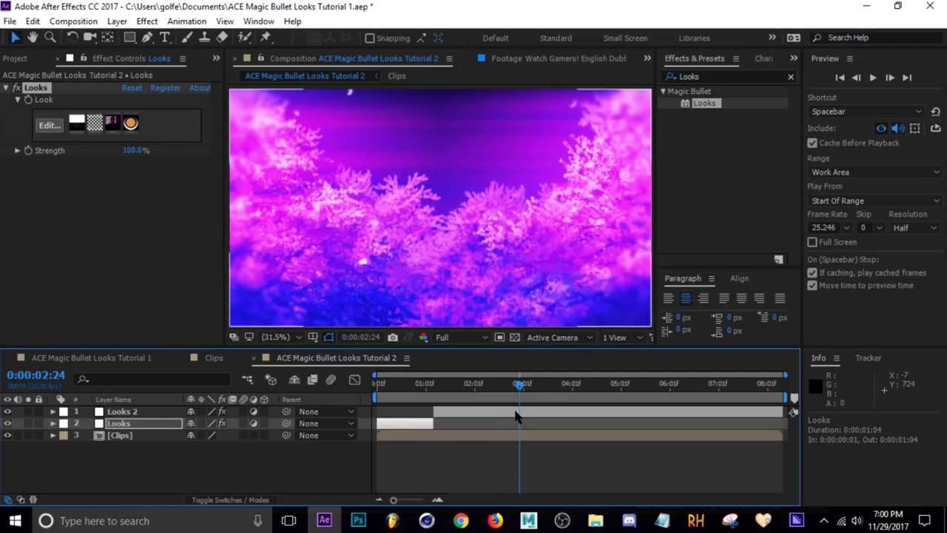
# Step: Split Looks 2 at the next two shot changes, creating Looks 3 and Looks 4
pyautogui.click(517, 417)
pyautogui.hotkey('ctrl', 'shift', 'd')
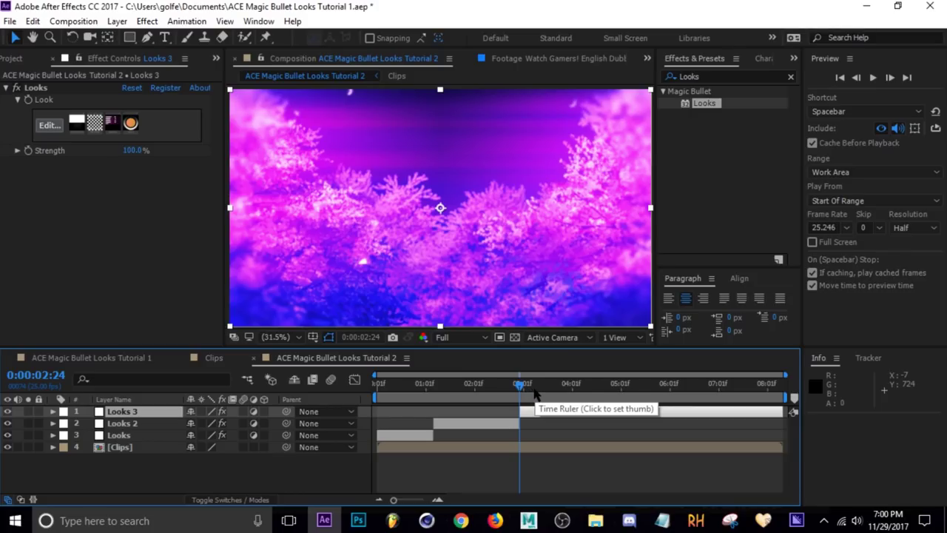
pyautogui.moveTo(547, 392)
pyautogui.mouseDown()
pyautogui.moveTo(589, 386)
pyautogui.moveTo(561, 391)
pyautogui.mouseUp()
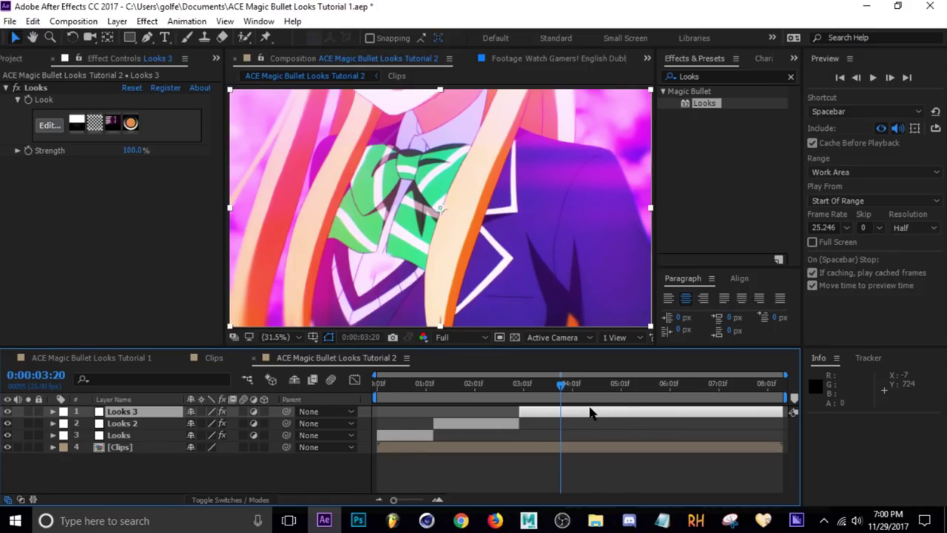
pyautogui.hotkey('ctrl', 'shift', 'd')
# Step: Select Looks 3 within its shot and open its grade in Magic Bullet Looks
pyautogui.click(539, 385)
pyautogui.click(540, 425)
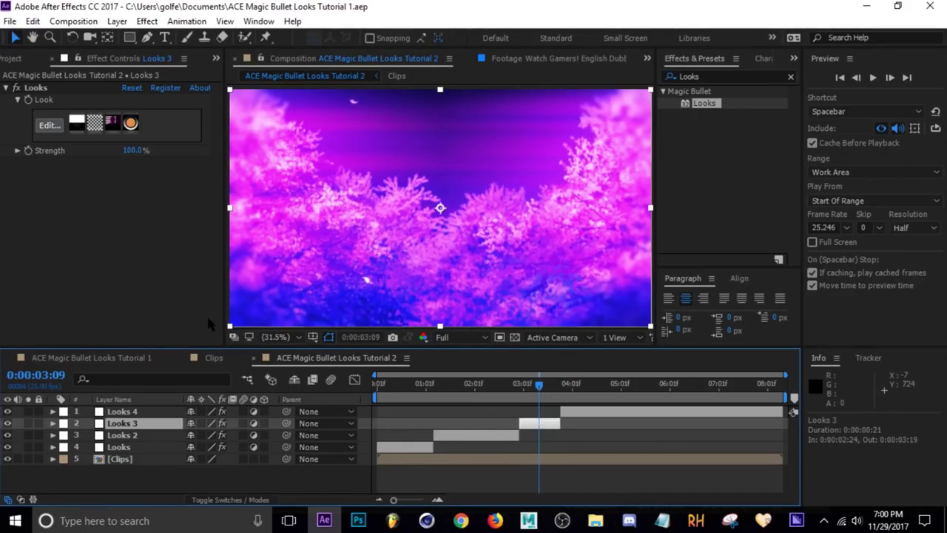
pyautogui.click(49, 125)
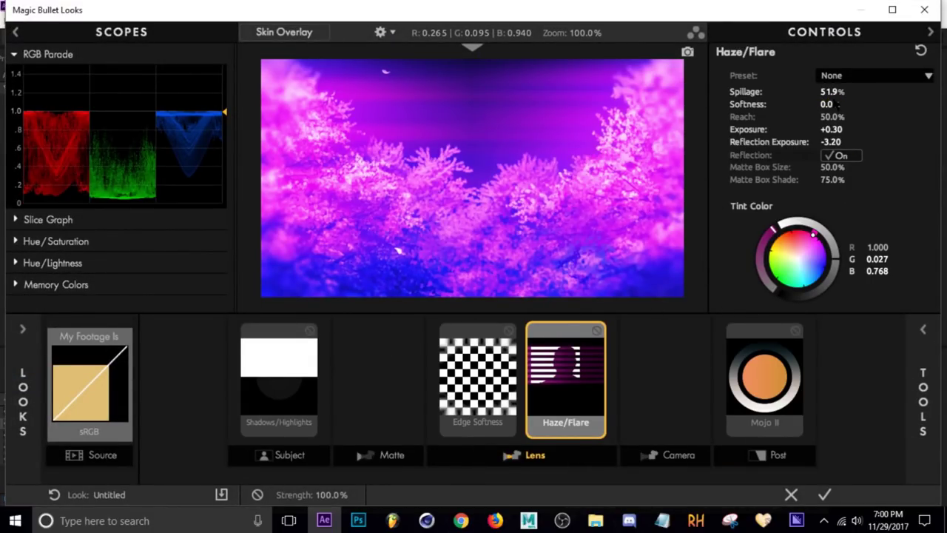
# Step: Adjust Haze/Flare Softness, lower Spillage to 20.6%, raise Reach to 80.5%, and apply the grade
pyautogui.write('2.5')
pyautogui.press('Return')
pyautogui.moveTo(841, 92); pyautogui.dragTo(793, 92)
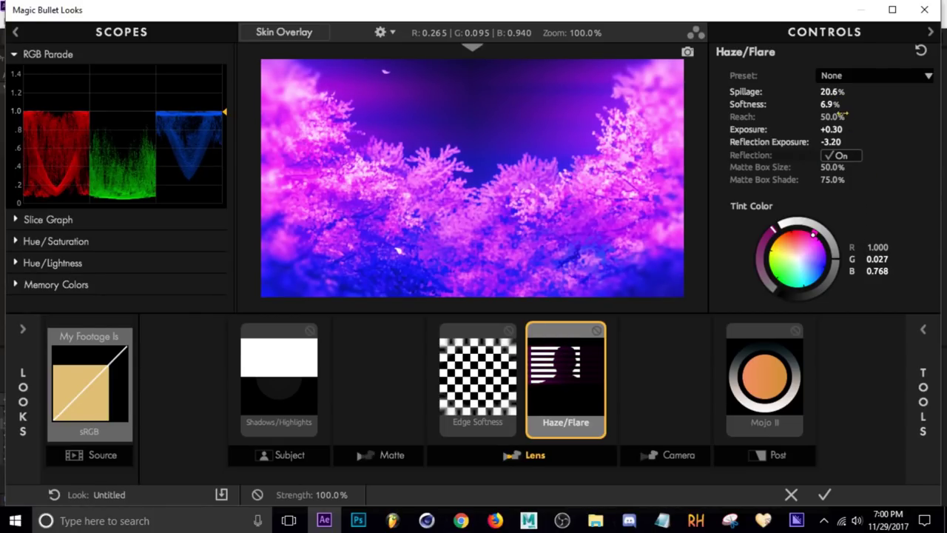
pyautogui.moveTo(832, 116); pyautogui.dragTo(859, 116)
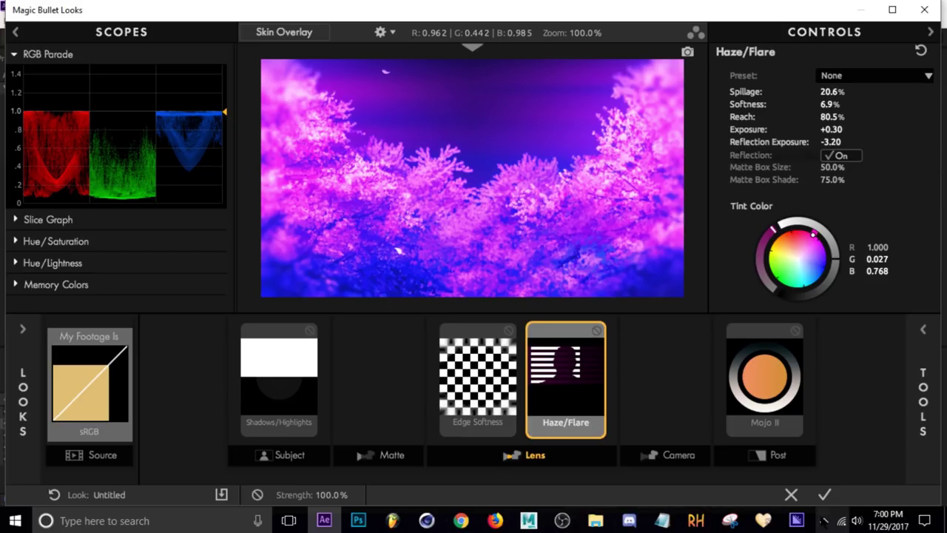
pyautogui.click(824, 495)
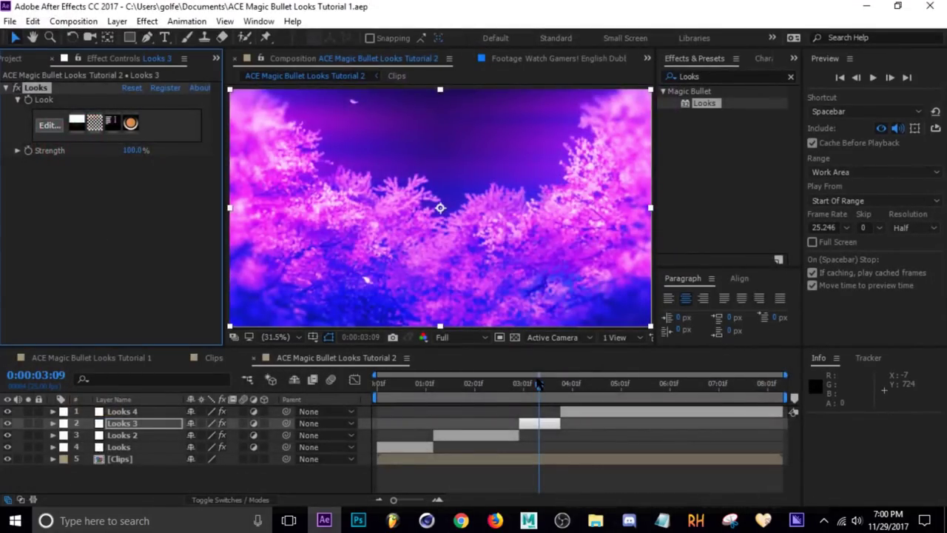
# Step: Play to the 0:00:06:20 shot change and split Looks 4 there into Looks 5
pyautogui.click(516, 390)
pyautogui.moveTo(515, 390); pyautogui.dragTo(697, 399)
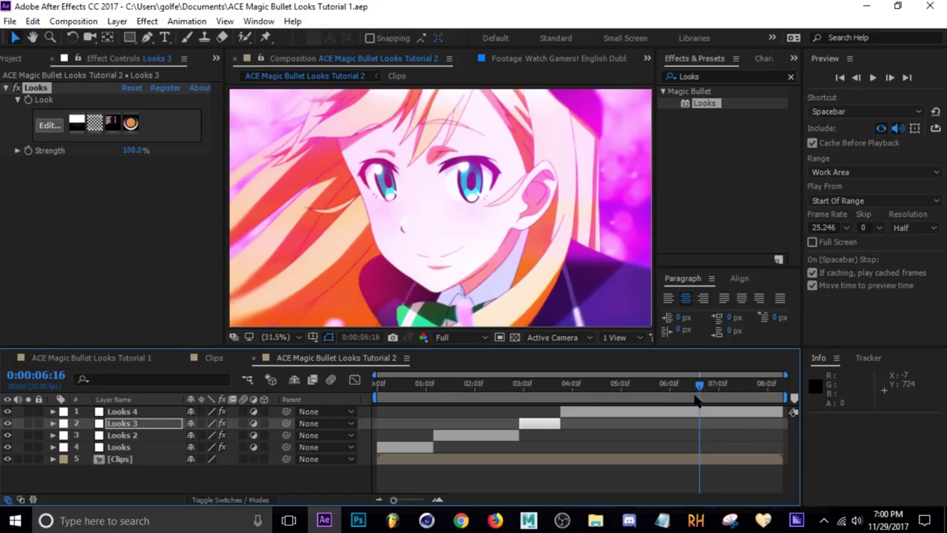
pyautogui.press('space')
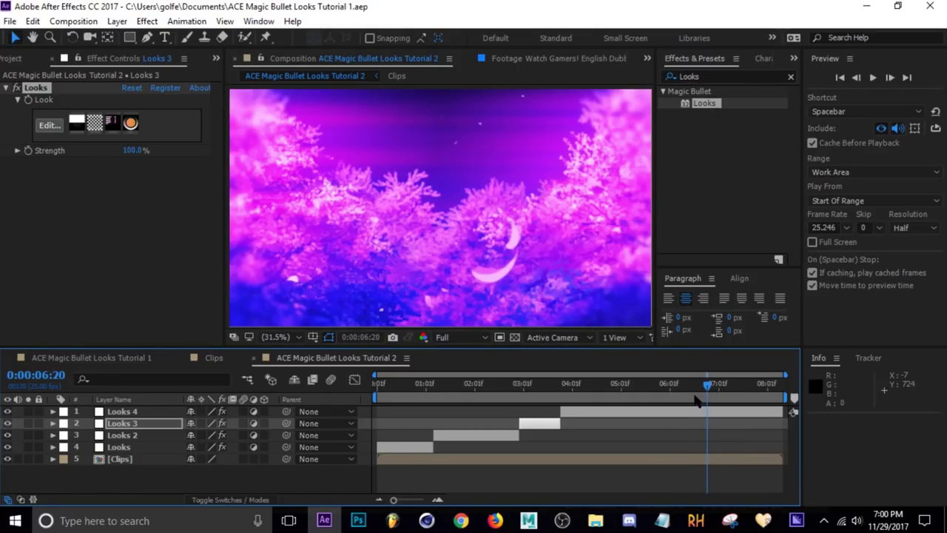
pyautogui.click(685, 415)
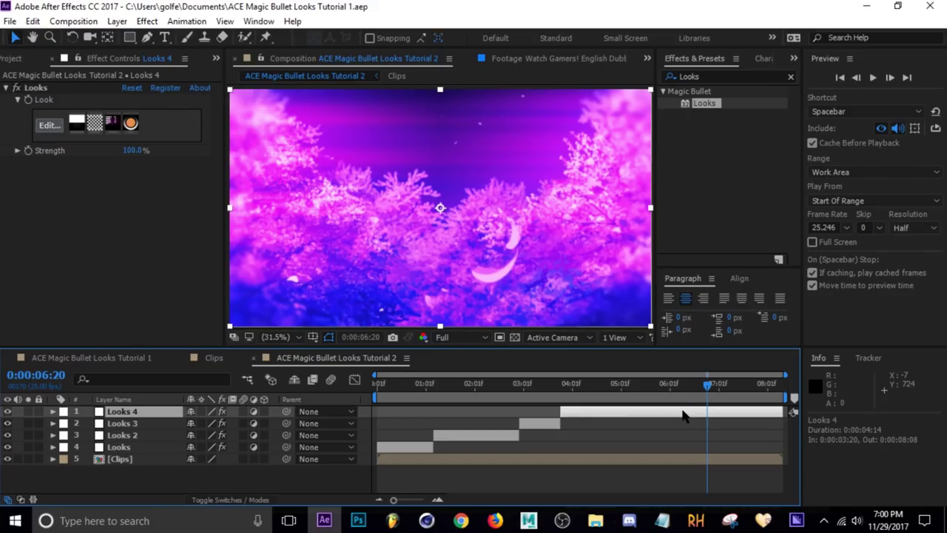
pyautogui.hotkey('ctrl', 'shift', 'd')
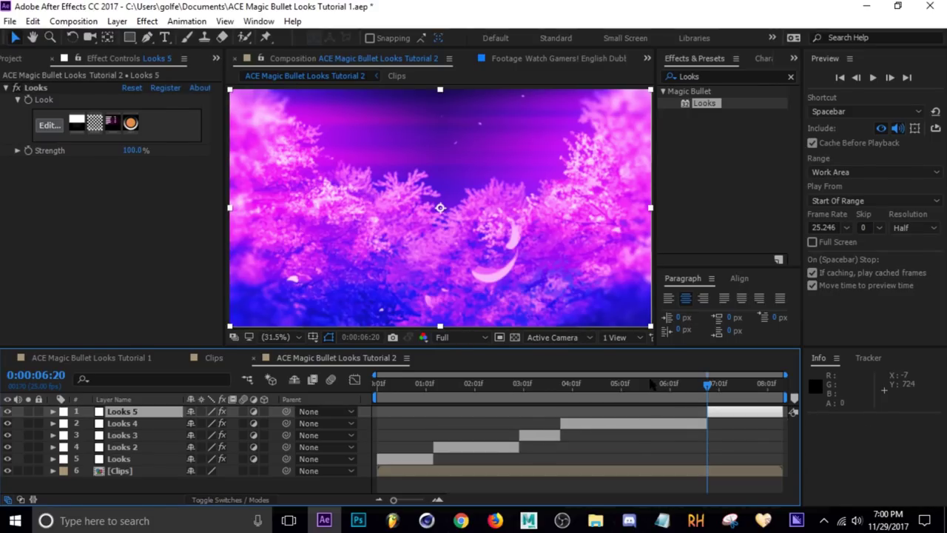
# Step: Return to 0:00:05:04, reselect Looks 4, and open its grade in Magic Bullet Looks
pyautogui.click(627, 383)
pyautogui.click(607, 424)
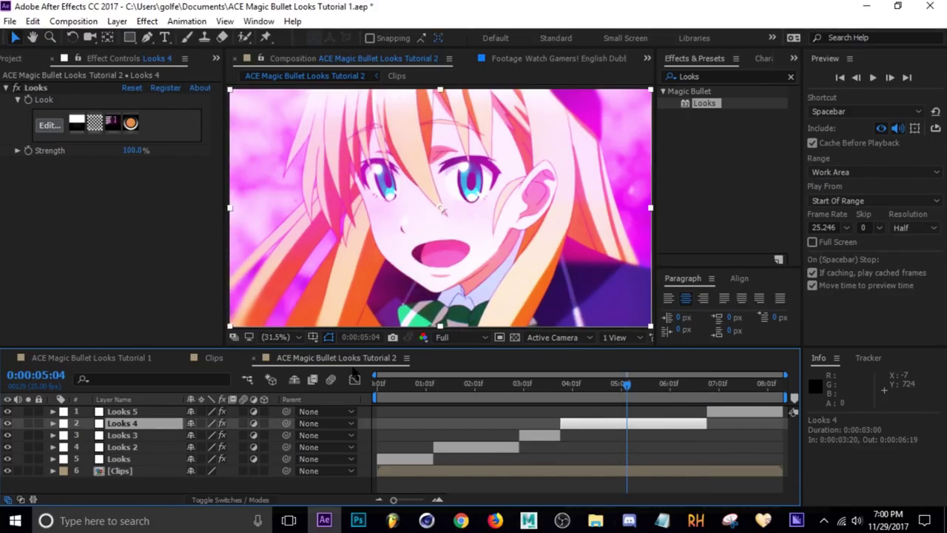
pyautogui.click(47, 125)
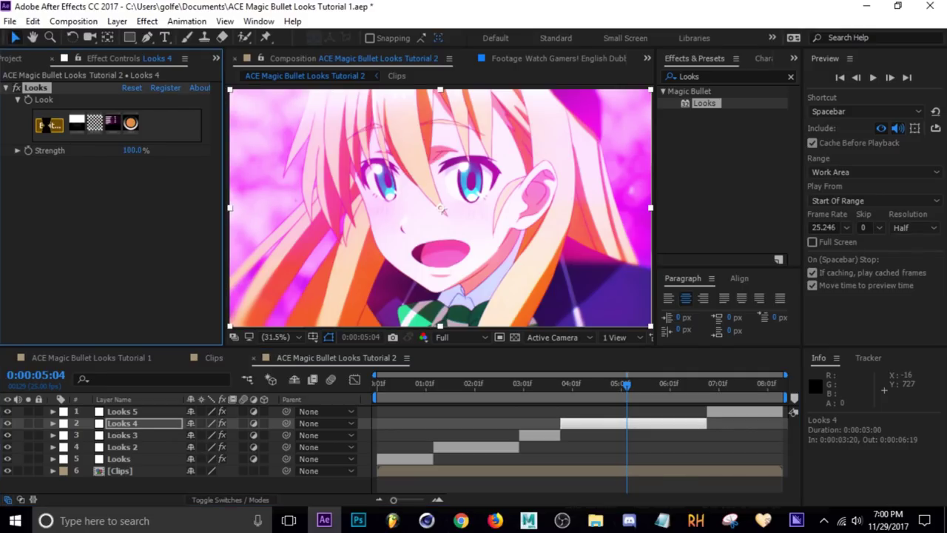
# Step: Add a LUT tool to the Post stage of Looks 4's grade and set it to the Subtitle LUT
pyautogui.click(777, 456)
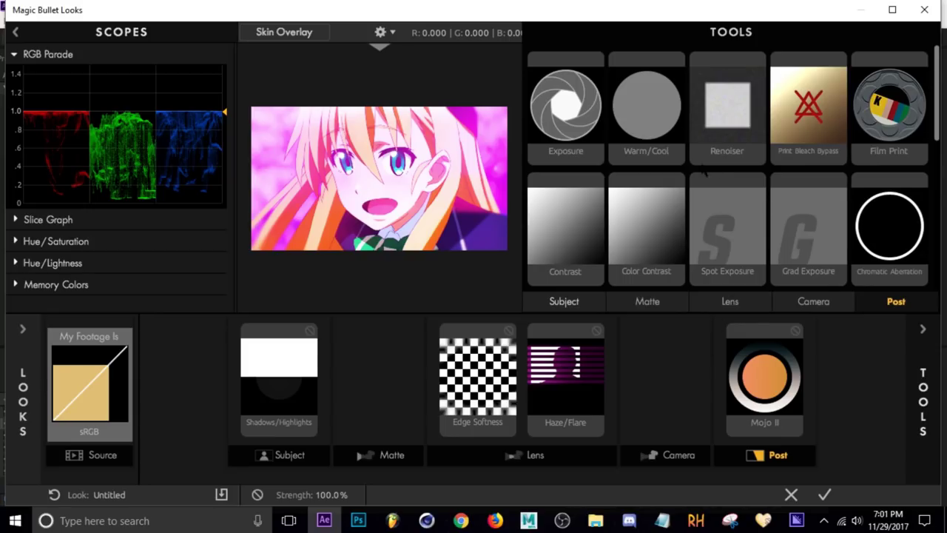
pyautogui.scroll(-2, 707, 185)
pyautogui.scroll(-3, 707, 185)
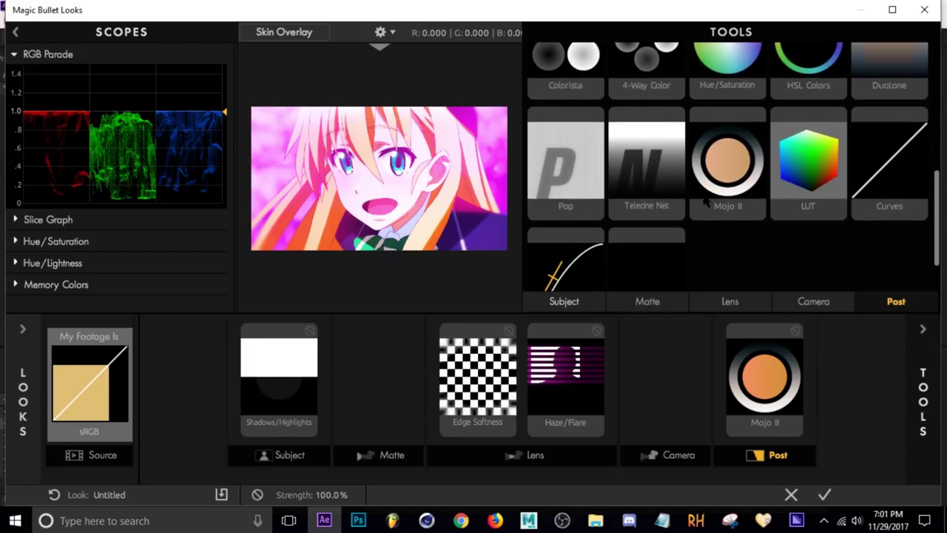
pyautogui.doubleClick(809, 167)
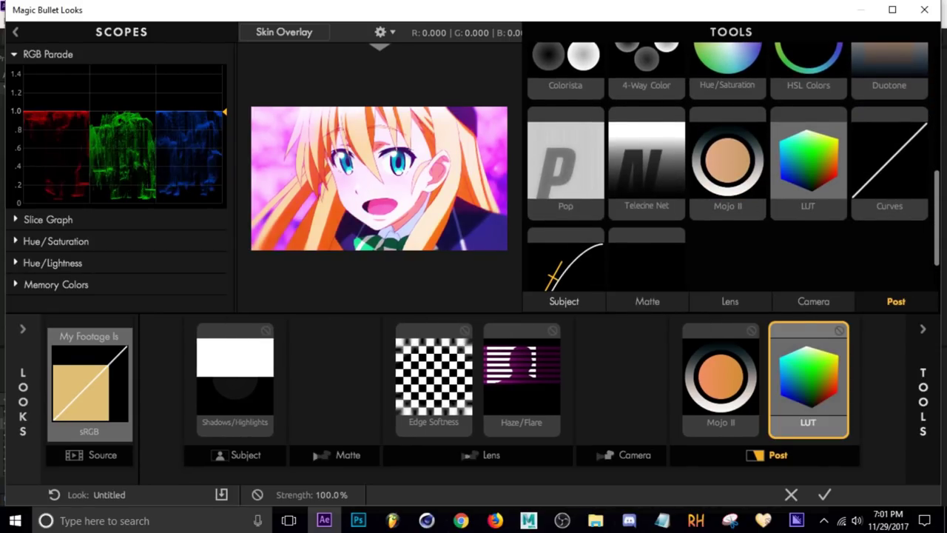
pyautogui.click(923, 392)
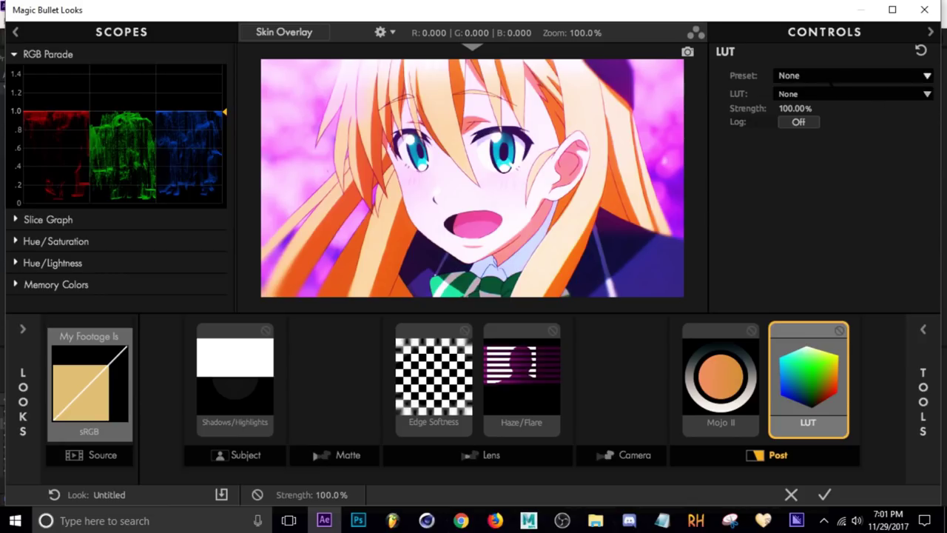
pyautogui.click(831, 80)
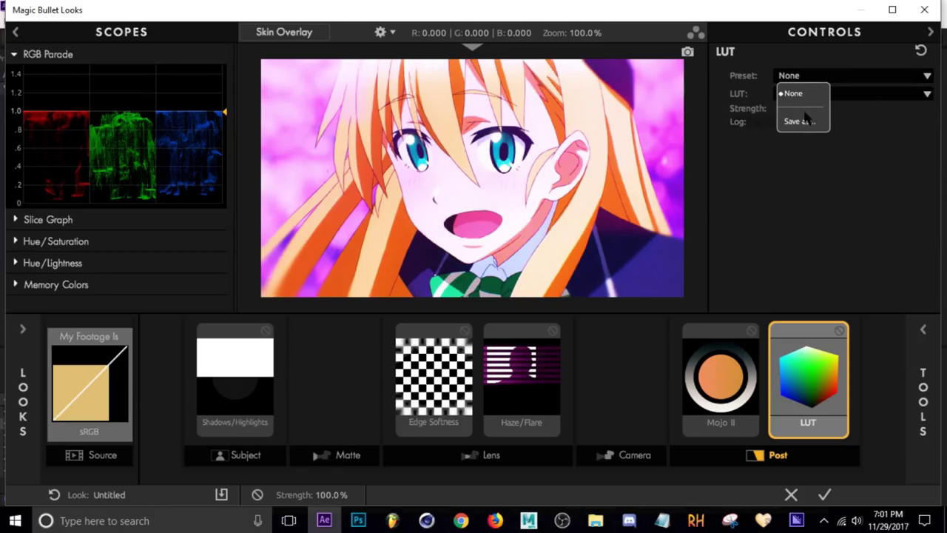
pyautogui.click(877, 139)
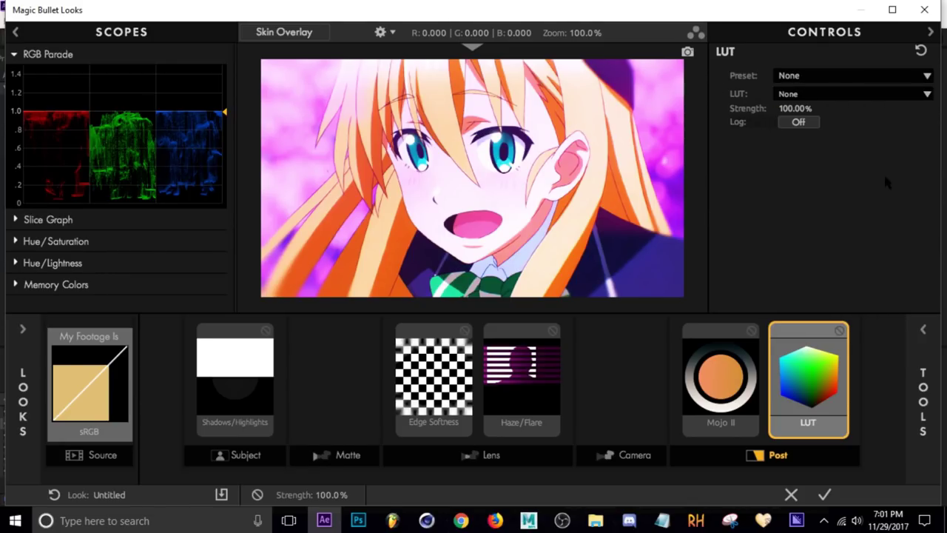
pyautogui.click(824, 94)
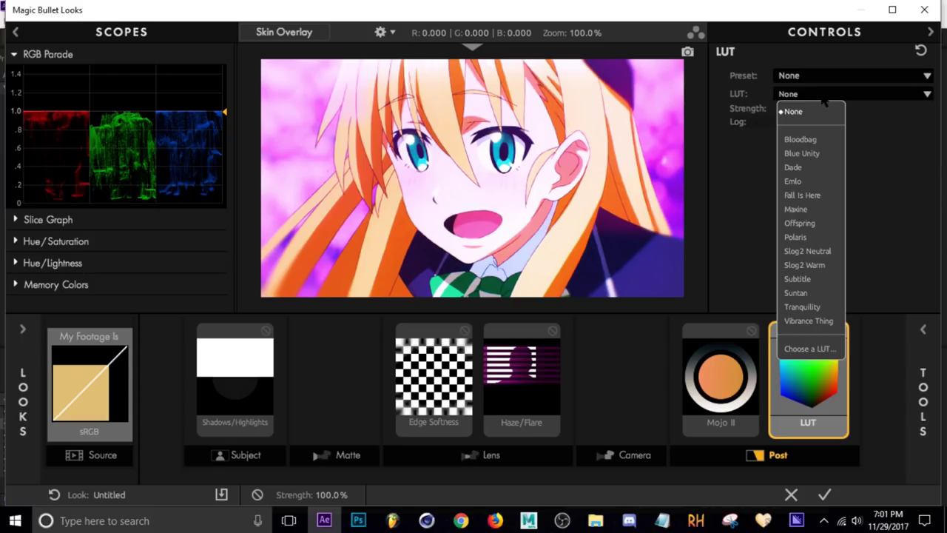
pyautogui.click(798, 279)
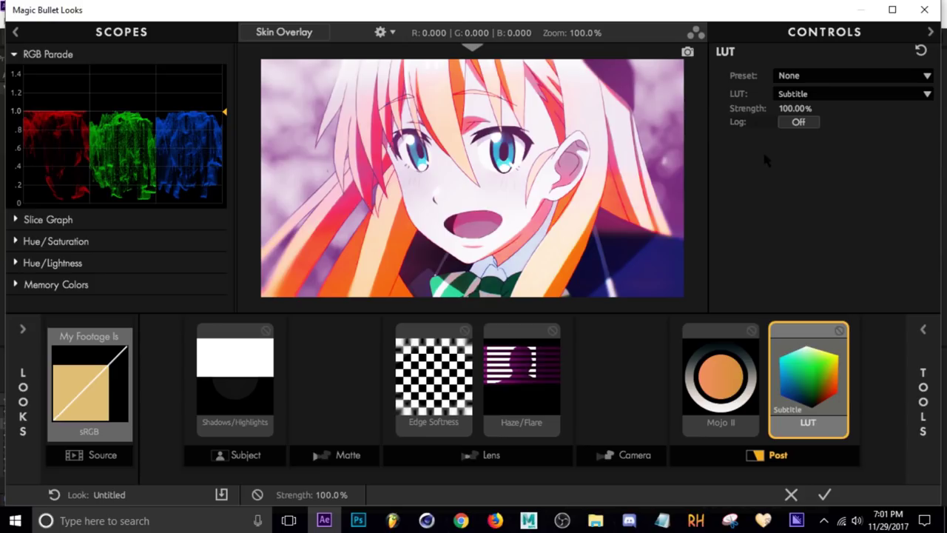
pyautogui.moveTo(812, 394)
pyautogui.mouseDown()
pyautogui.moveTo(723, 394)
pyautogui.moveTo(809, 395)
pyautogui.mouseUp()
# Step: Apply the Looks 4 grade, review the shots, and select Looks 3 at 0:00:03:08
pyautogui.click(823, 494)
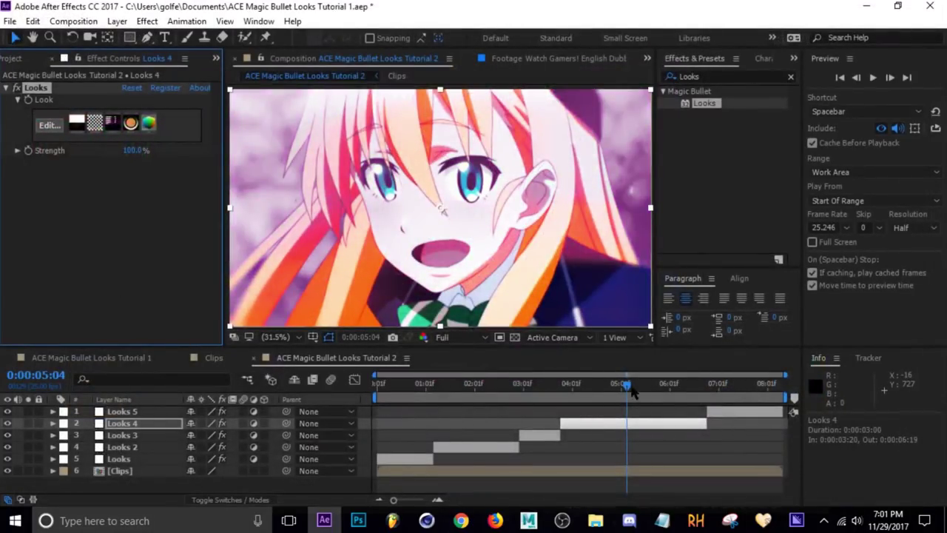
pyautogui.click(620, 385)
pyautogui.moveTo(620, 392); pyautogui.dragTo(730, 417)
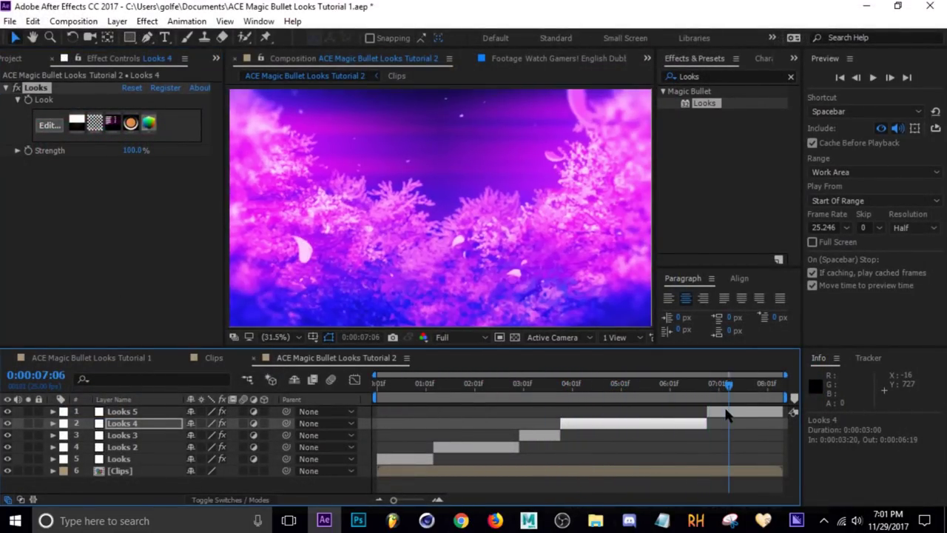
pyautogui.click(537, 385)
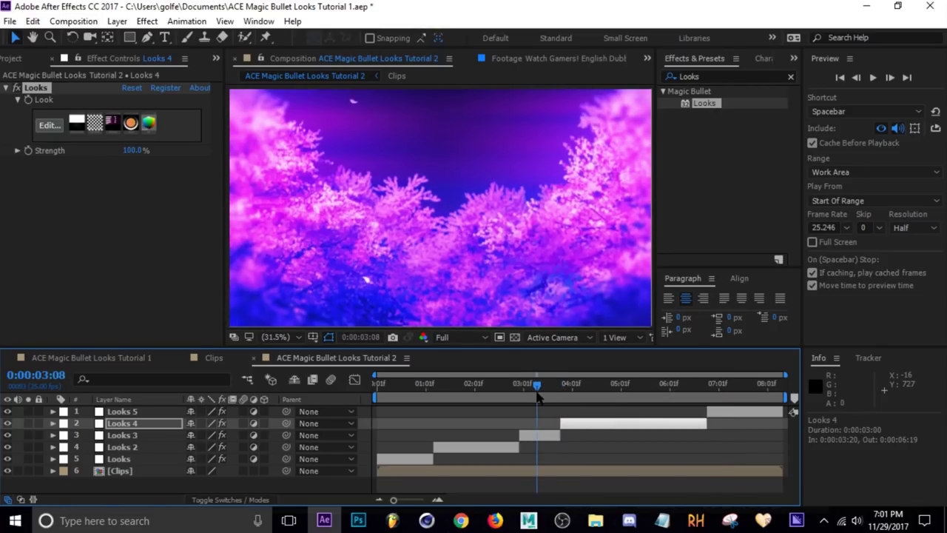
pyautogui.click(540, 435)
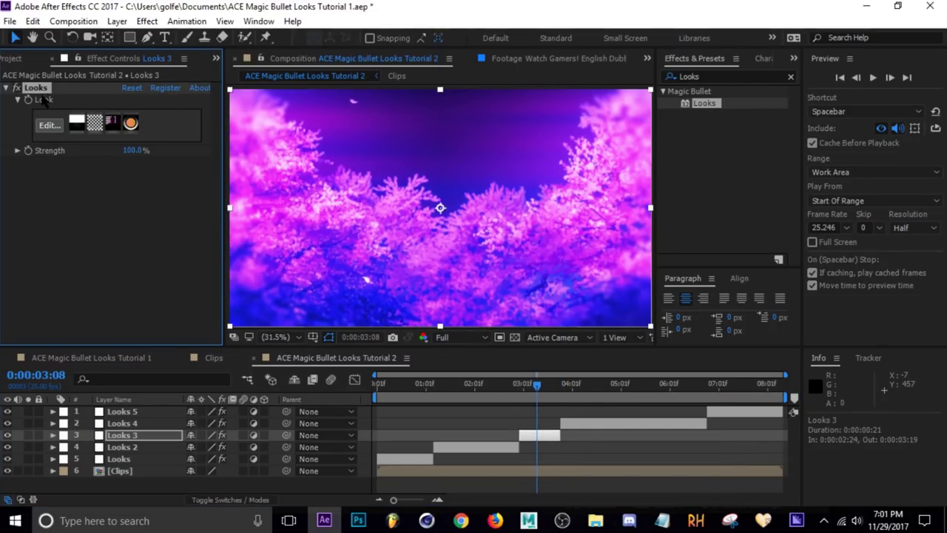
# Step: Check the Looks 5 shot, then open Looks 2's grade in Magic Bullet Looks
pyautogui.click(731, 397)
pyautogui.click(731, 412)
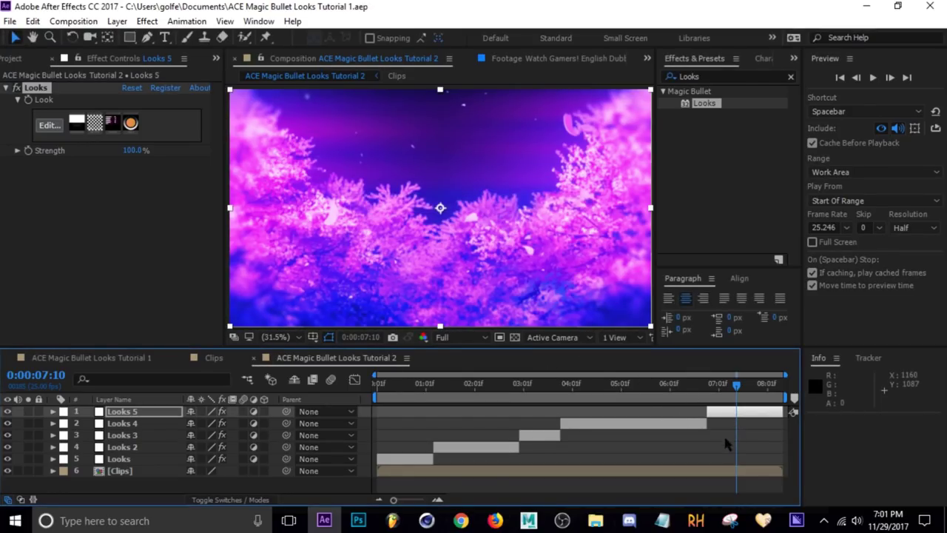
pyautogui.moveTo(737, 384); pyautogui.dragTo(474, 407)
pyautogui.click(496, 447)
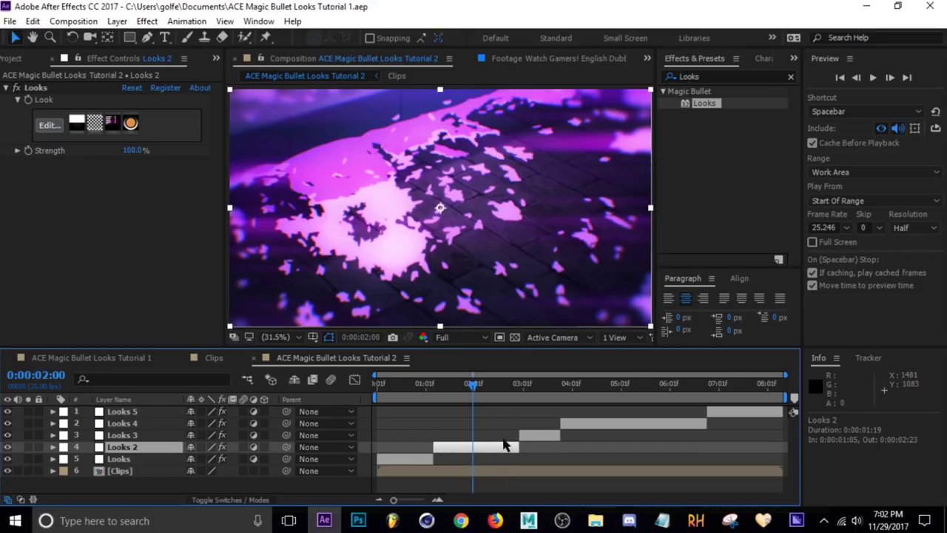
pyautogui.click(50, 125)
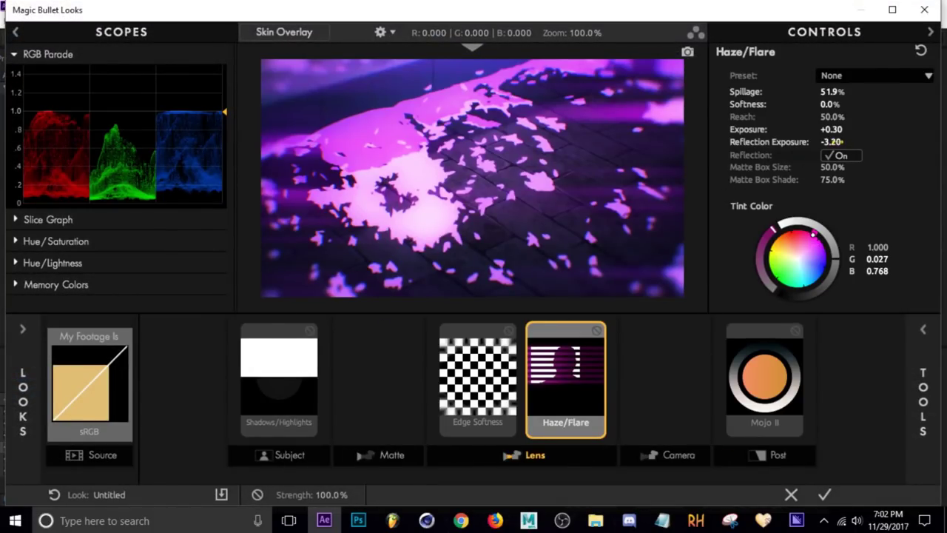
# Step: Lower Looks 2's Haze/Flare Spillage to 29.2%, apply it, and switch to the Tutorial 1 composition
pyautogui.moveTo(833, 141)
pyautogui.mouseDown()
pyautogui.moveTo(814, 141)
pyautogui.moveTo(844, 142)
pyautogui.mouseUp()
pyautogui.moveTo(841, 92); pyautogui.dragTo(823, 92)
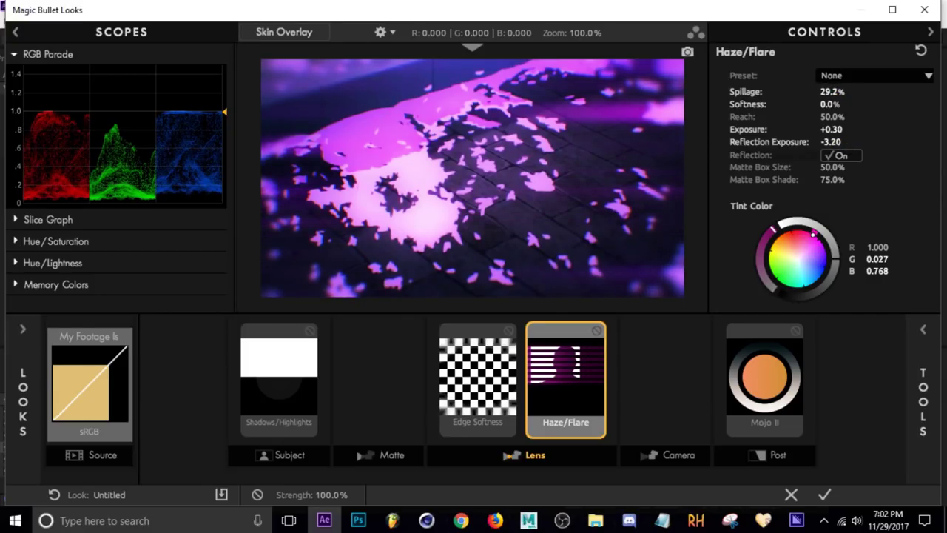
pyautogui.click(825, 495)
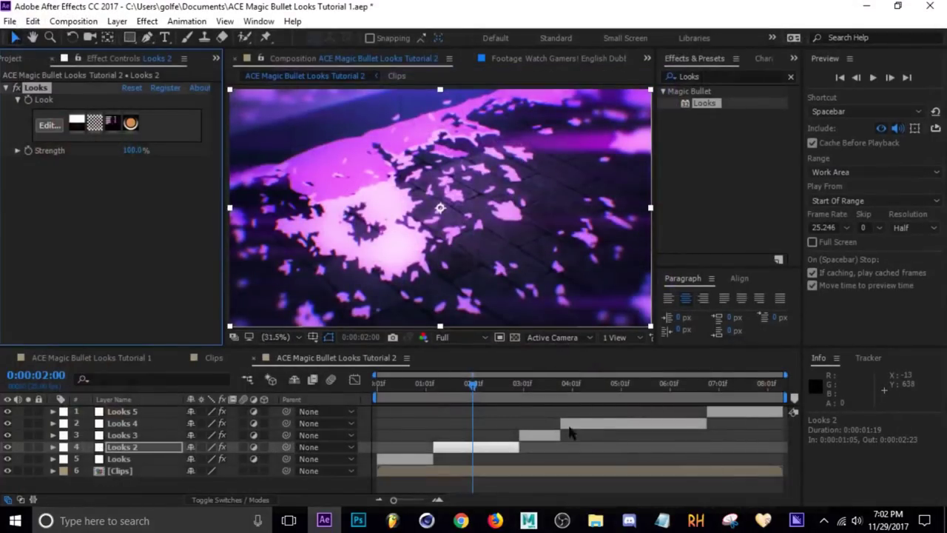
pyautogui.moveTo(474, 396); pyautogui.dragTo(629, 397)
pyautogui.click(77, 357)
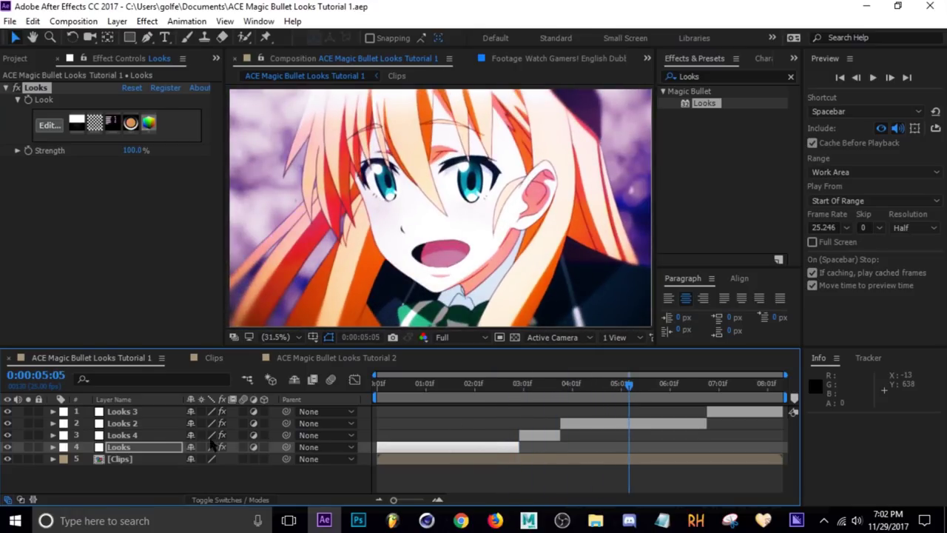
# Step: Inspect Looks 2's grade in Magic Bullet Looks and close it keeping the look
pyautogui.click(148, 435)
pyautogui.hotkey('ctrl', 'Up')
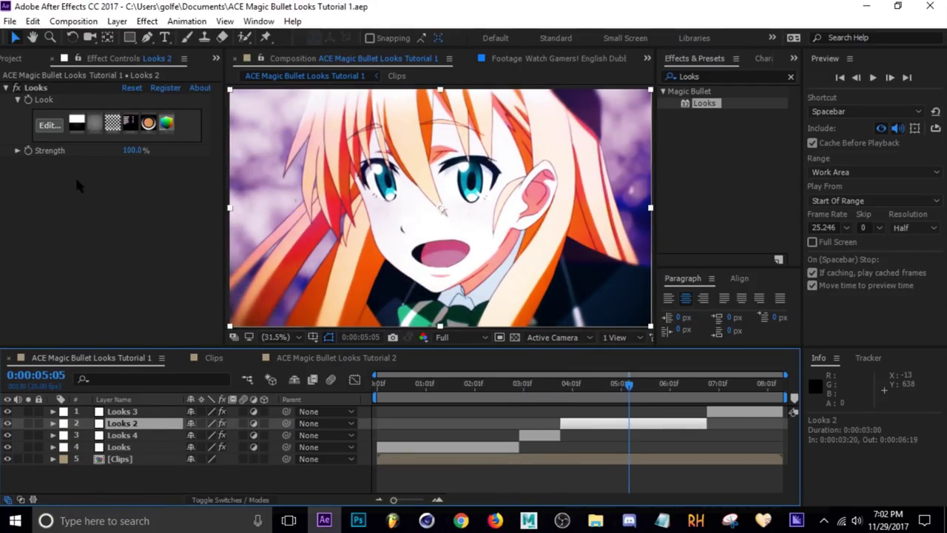
pyautogui.click(47, 126)
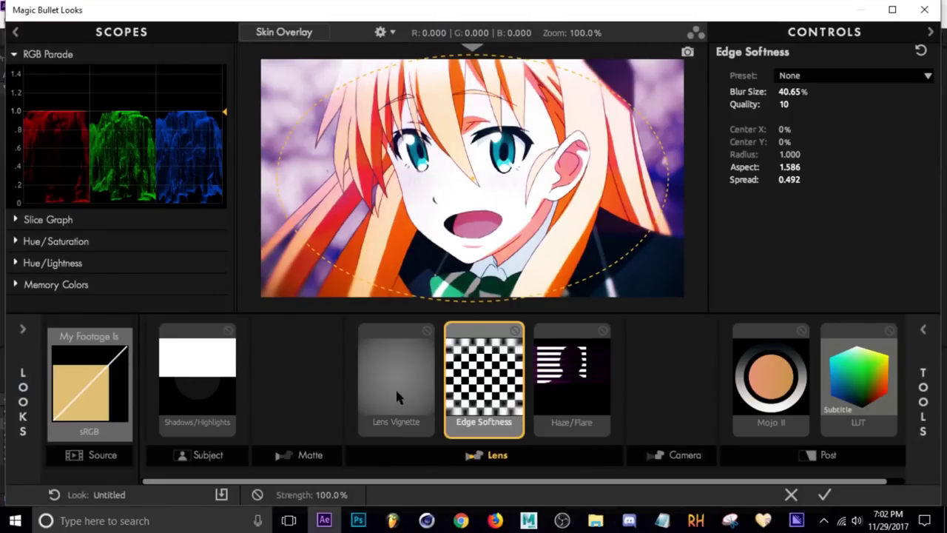
pyautogui.click(824, 494)
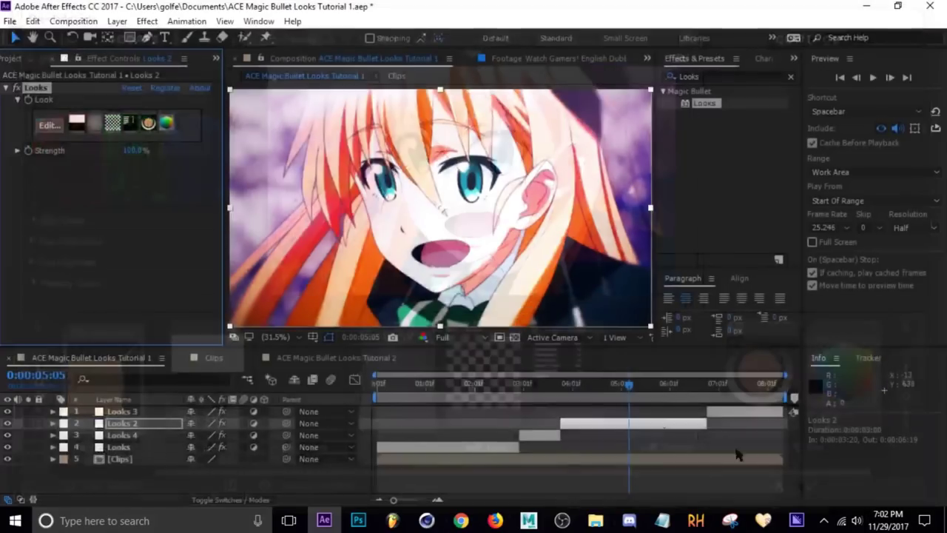
# Step: In the Tutorial 2 composition, open Looks 4's grade in Magic Bullet Looks
pyautogui.click(337, 359)
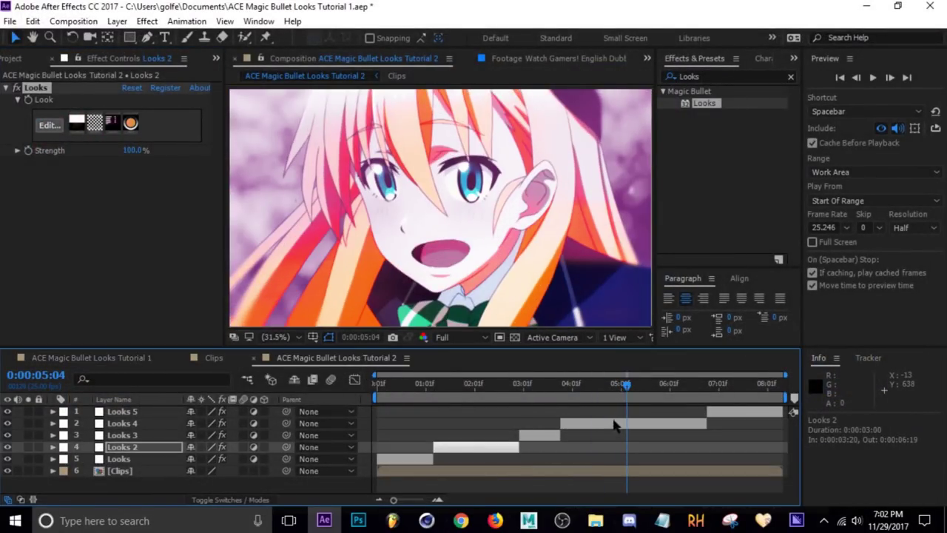
pyautogui.click(616, 423)
pyautogui.click(46, 125)
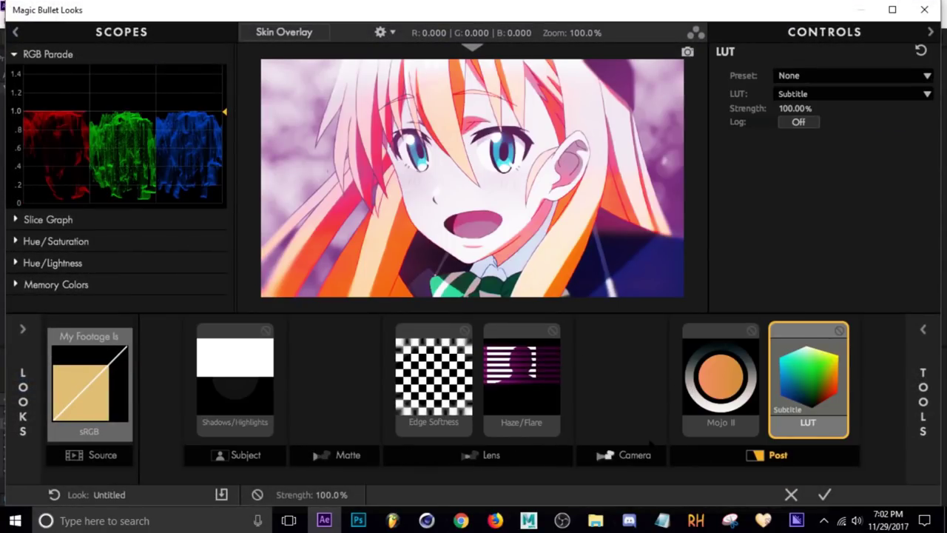
# Step: Add a Lens Vignette first in the Lens chain at Amount +100% and Vignette 66.4%, then apply
pyautogui.click(485, 455)
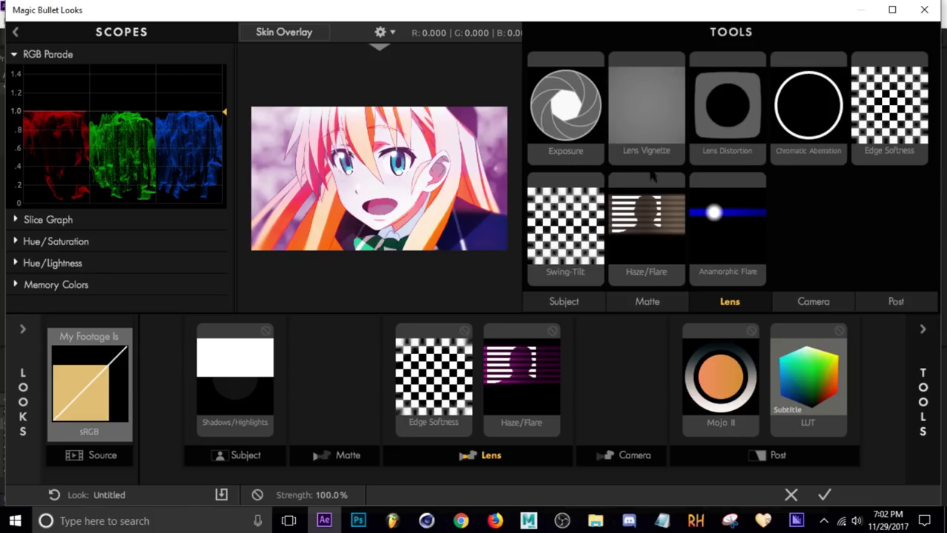
pyautogui.click(641, 127)
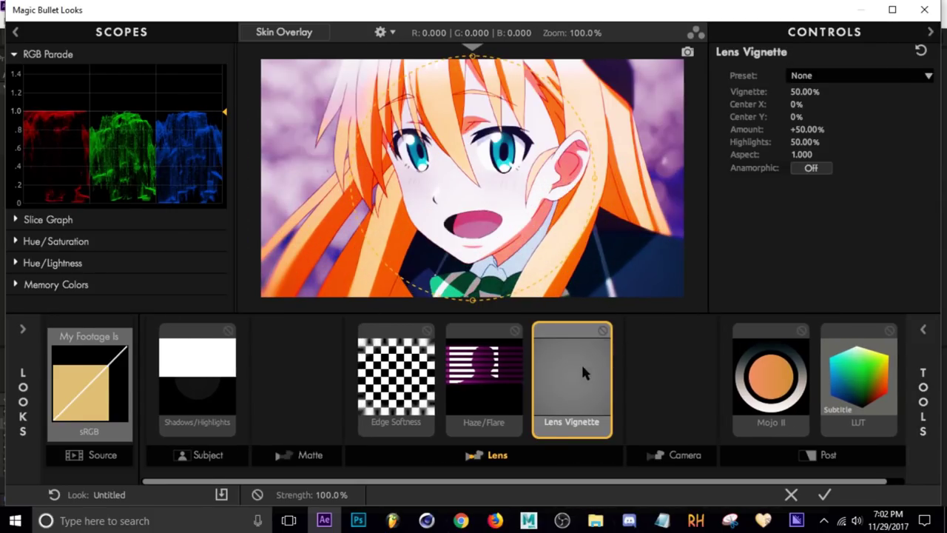
pyautogui.moveTo(581, 370); pyautogui.dragTo(398, 379)
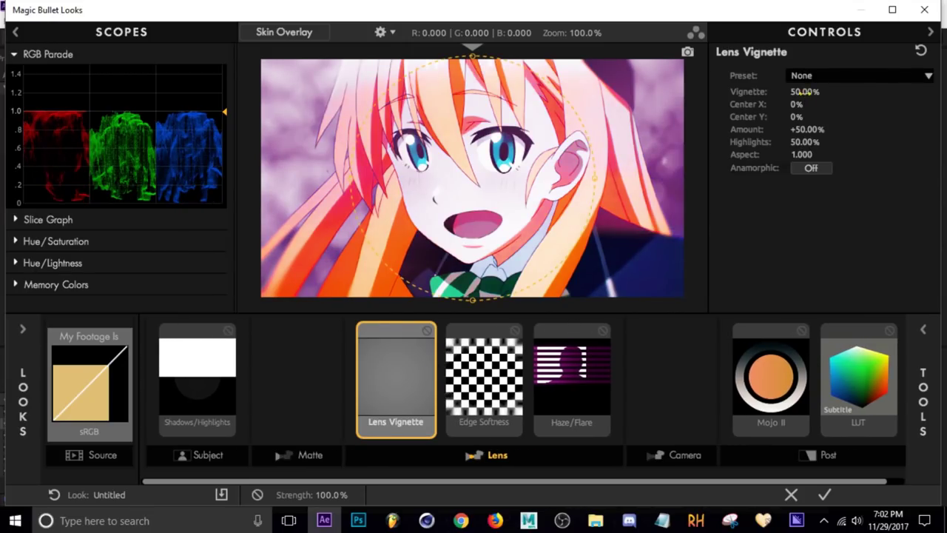
pyautogui.moveTo(808, 91); pyautogui.dragTo(848, 132)
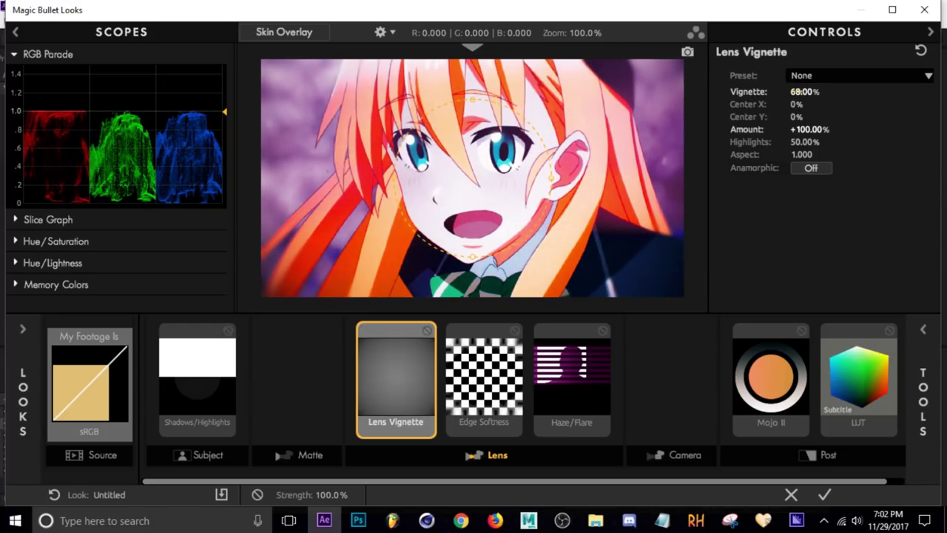
pyautogui.moveTo(805, 91); pyautogui.dragTo(813, 129)
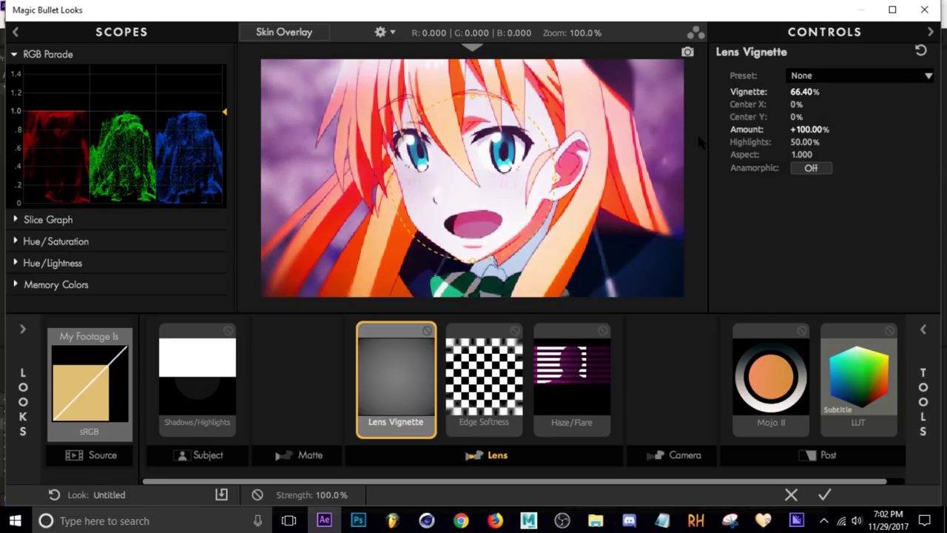
pyautogui.click(824, 494)
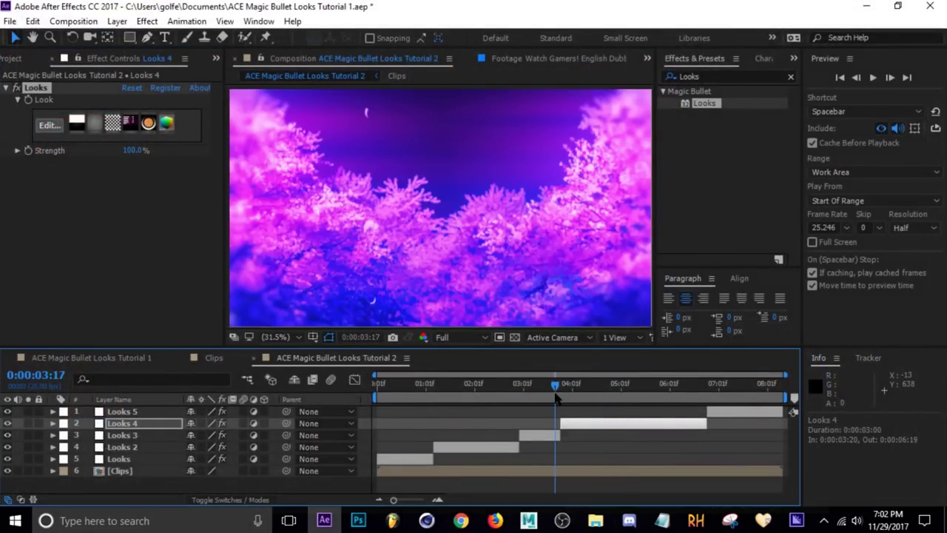
# Step: Preview the graded Tutorial 2 composition from RAM, all 208 frames
pyautogui.click(608, 385)
pyautogui.press('space')
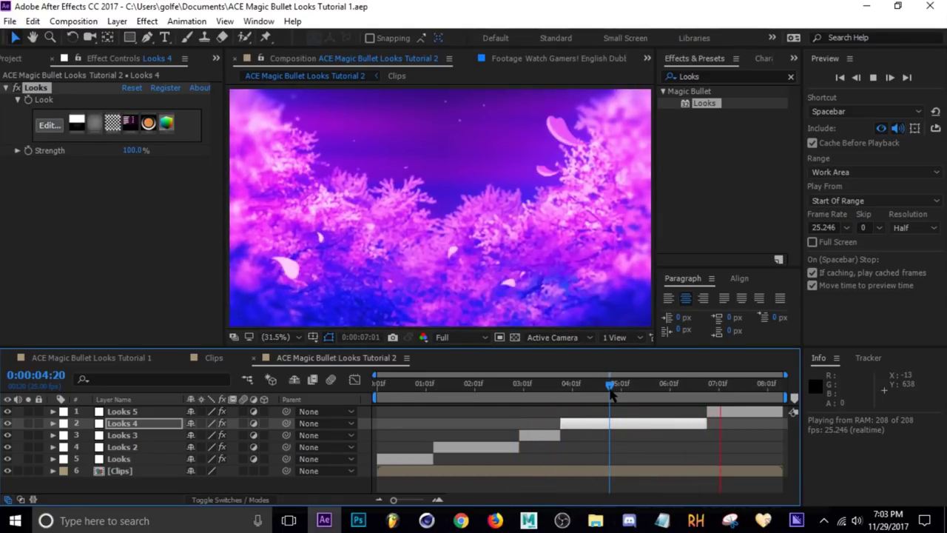
pyautogui.press('space')
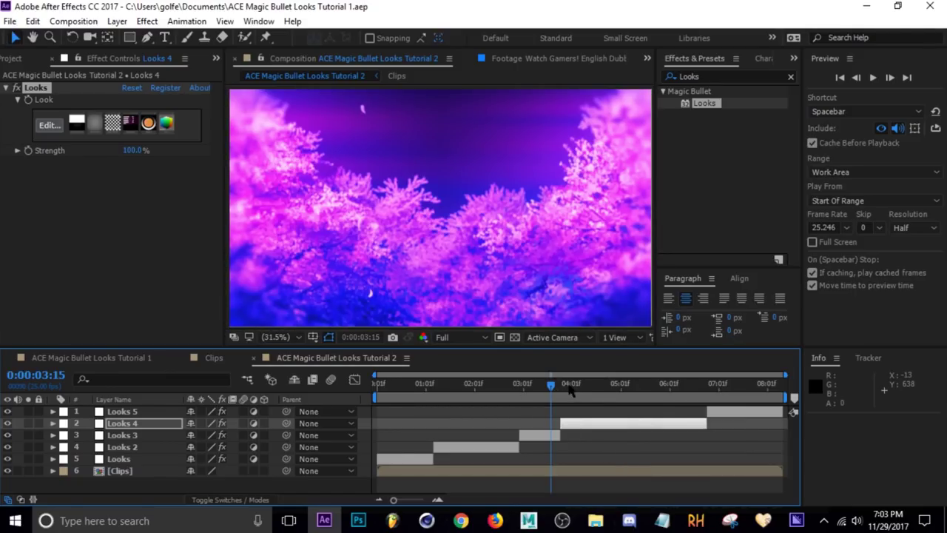
# Step: At 0:00:05:04, select Looks 4's Looks effect and open the Animation menu
pyautogui.moveTo(569, 391); pyautogui.dragTo(627, 384)
pyautogui.click(37, 88)
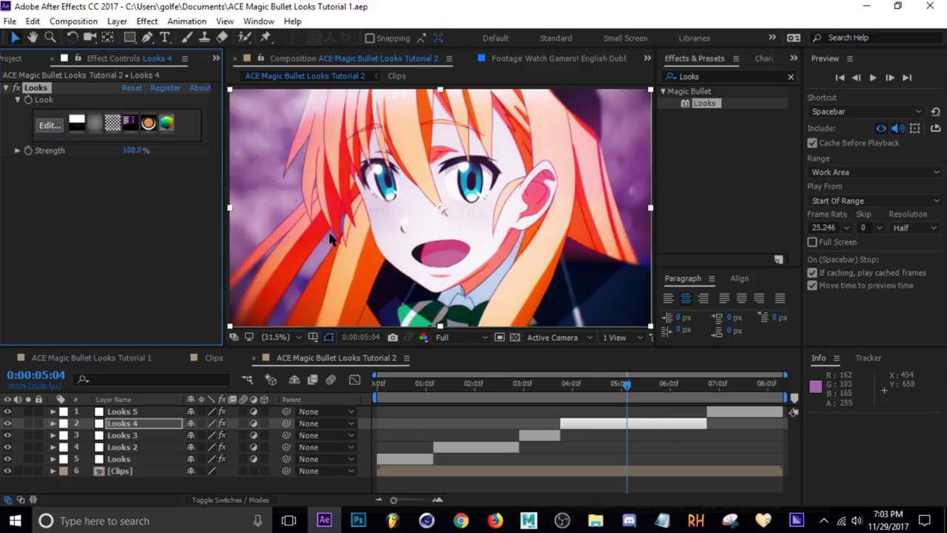
pyautogui.click(186, 20)
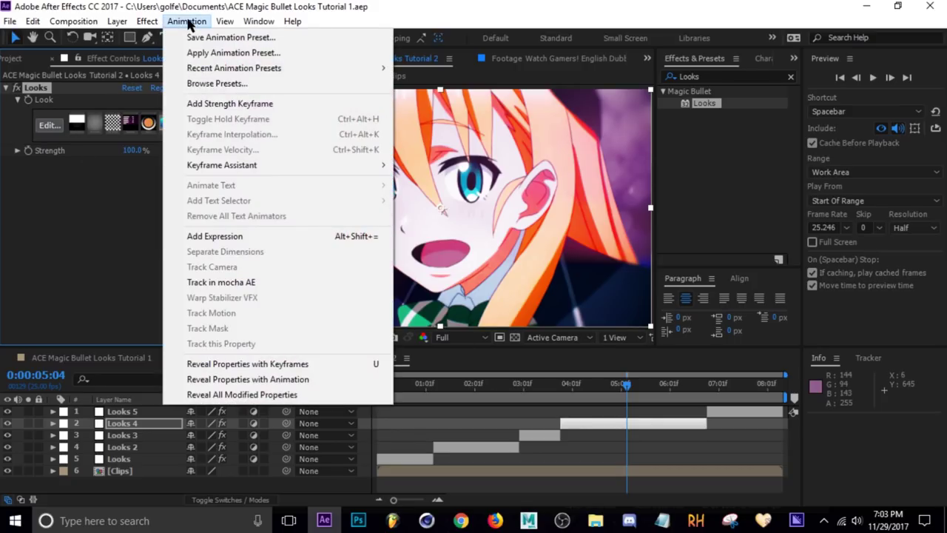
# Step: Save Looks 4's Looks effect as the user animation preset 'LUT', then move to frame 0:00:05:16
pyautogui.click(222, 35)
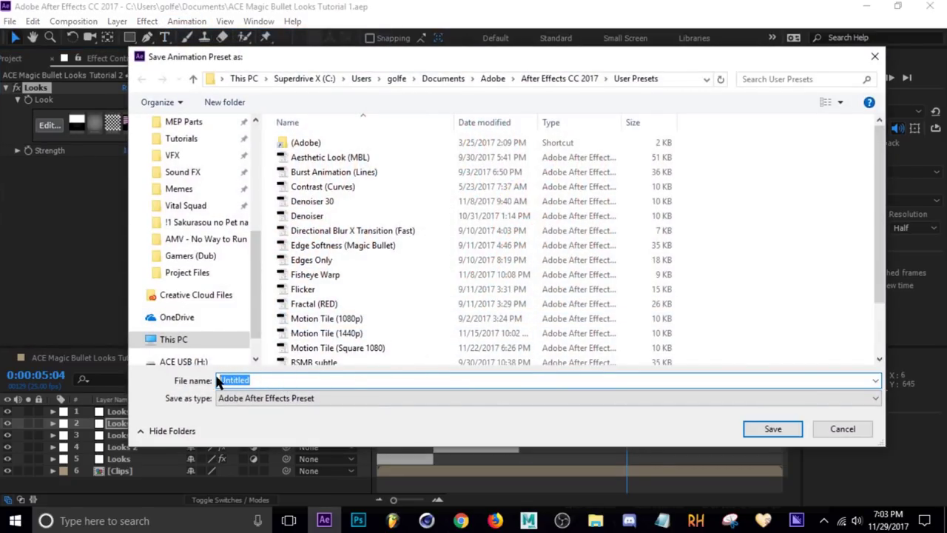
pyautogui.write('LUT')
pyautogui.click(801, 430)
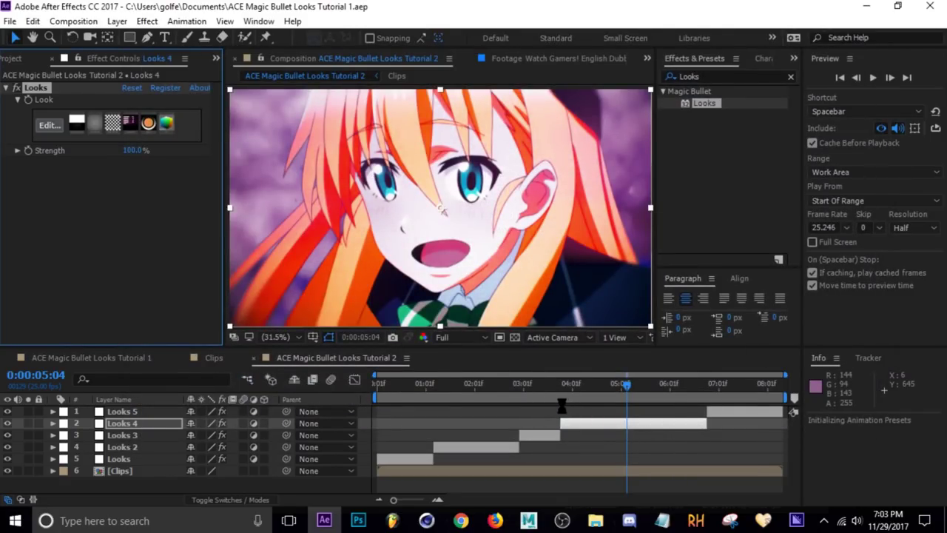
pyautogui.click(650, 383)
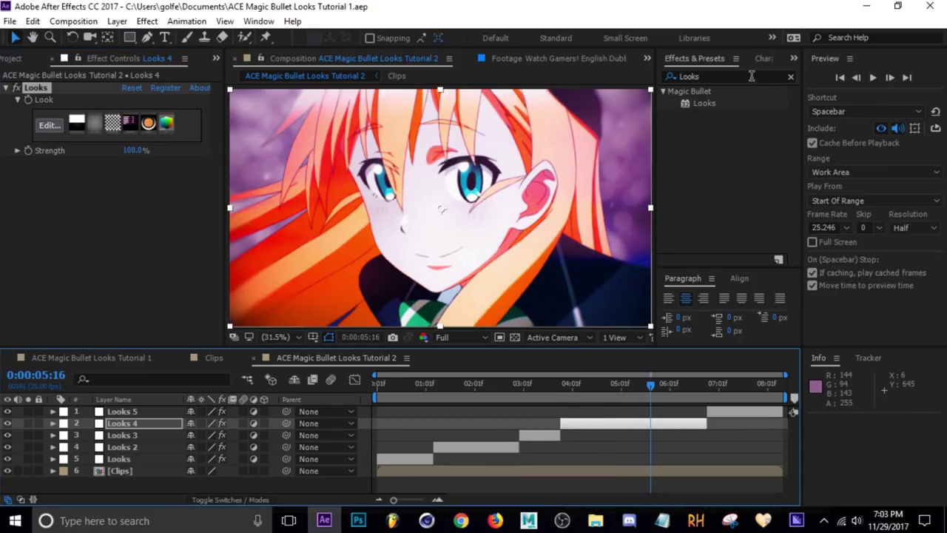
# Step: Find the saved LUT preset, delete Looks 4's Looks effect, and reapply the grade from LUT
pyautogui.click(752, 77)
pyautogui.write('LUT')
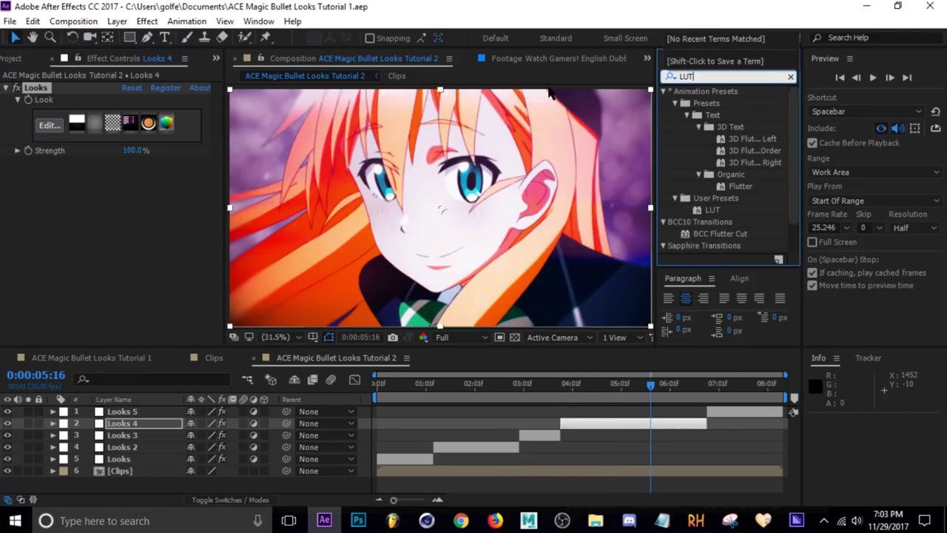
pyautogui.click(715, 211)
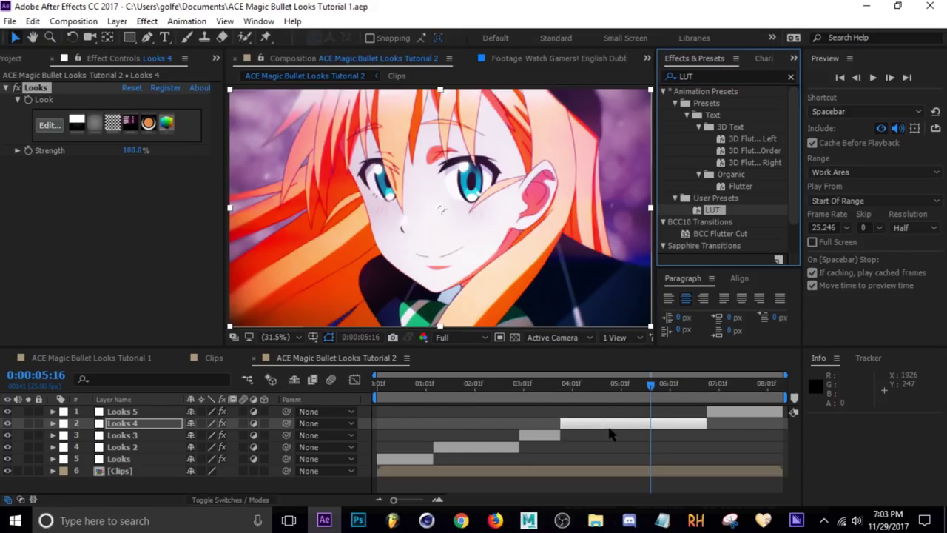
pyautogui.press('Delete')
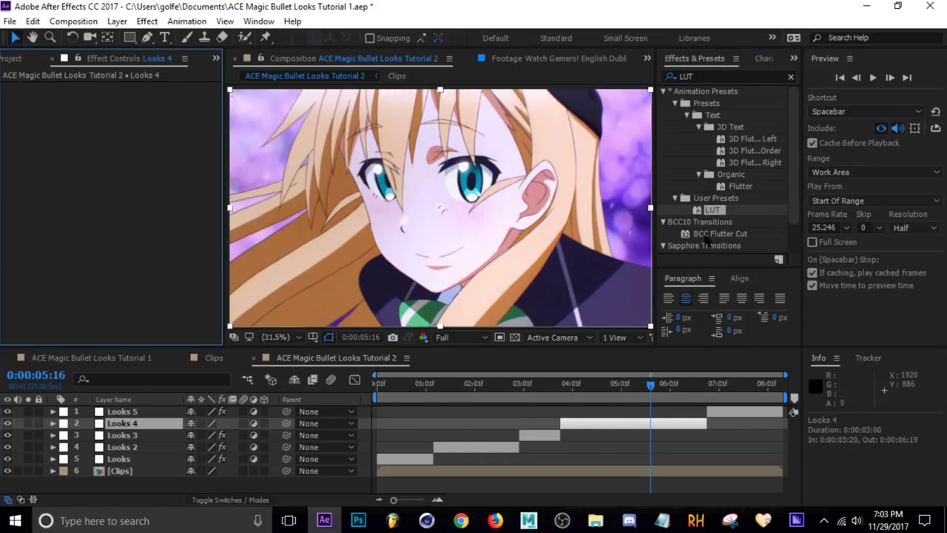
pyautogui.moveTo(715, 211); pyautogui.dragTo(640, 420)
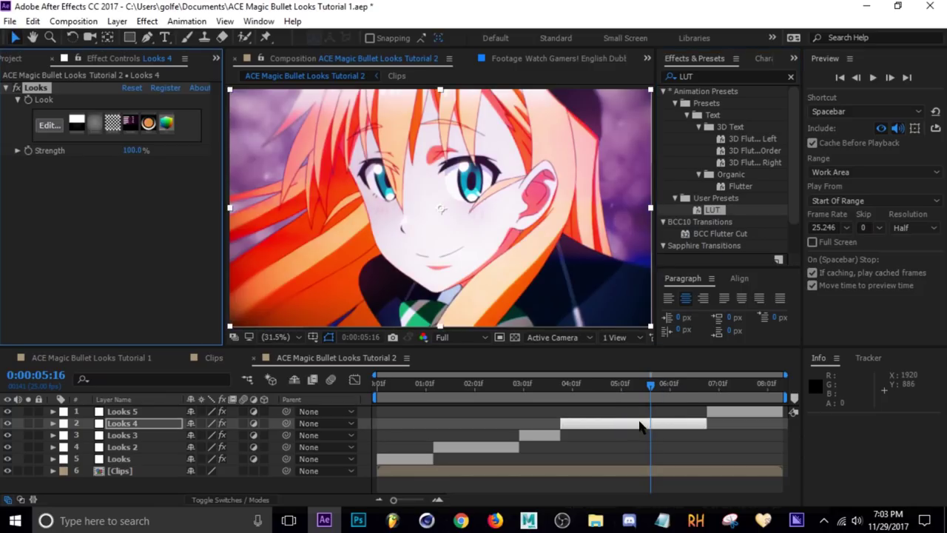